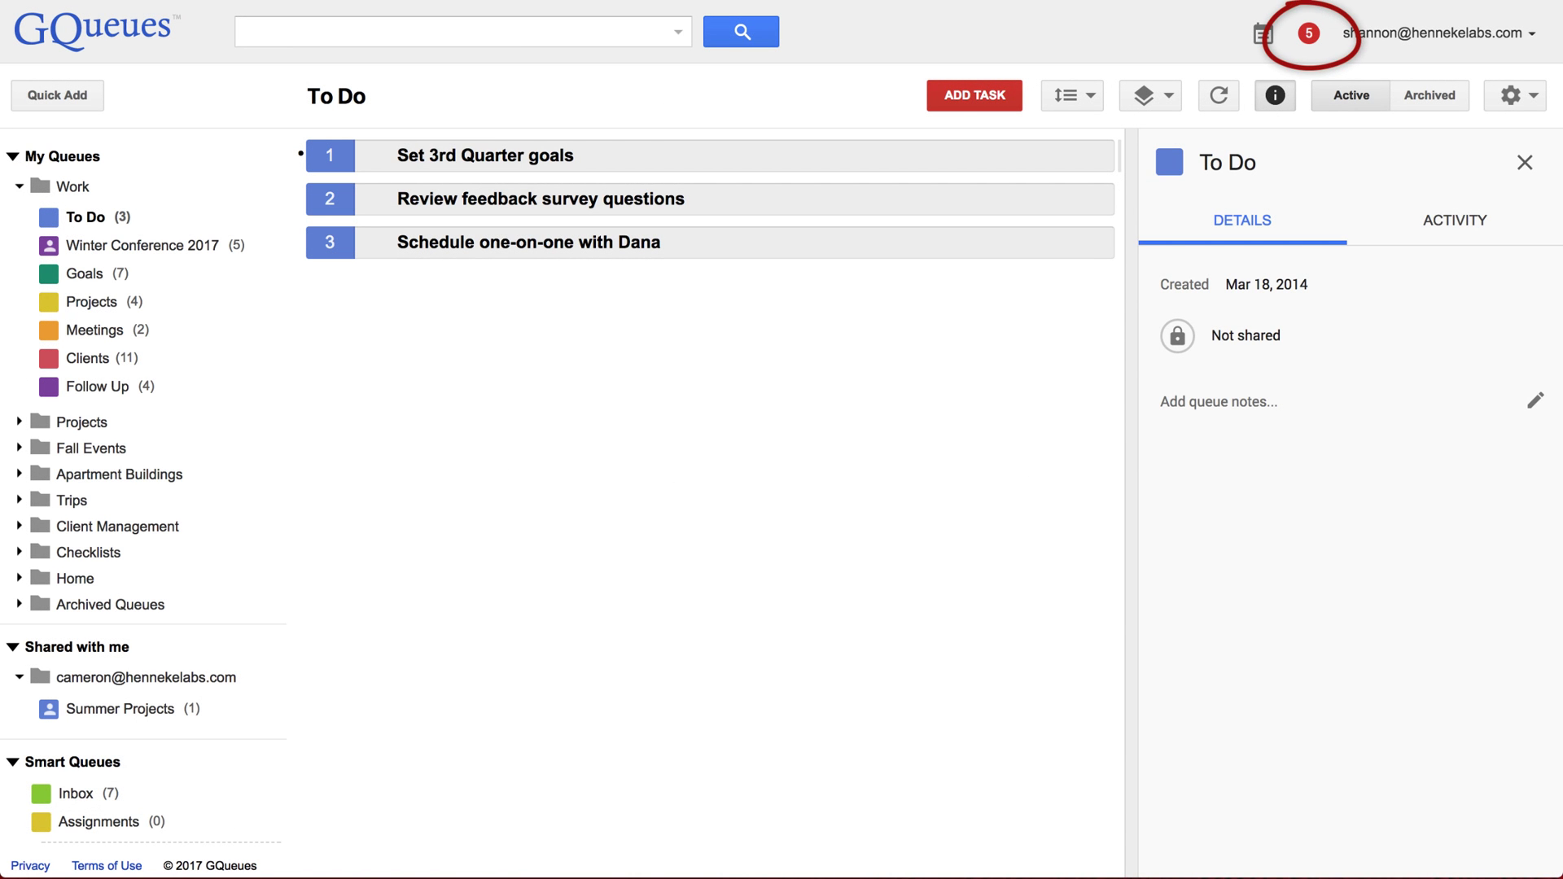
Dismiss the Hire caterers task-completion notification from the notifications panel.
click(1310, 34)
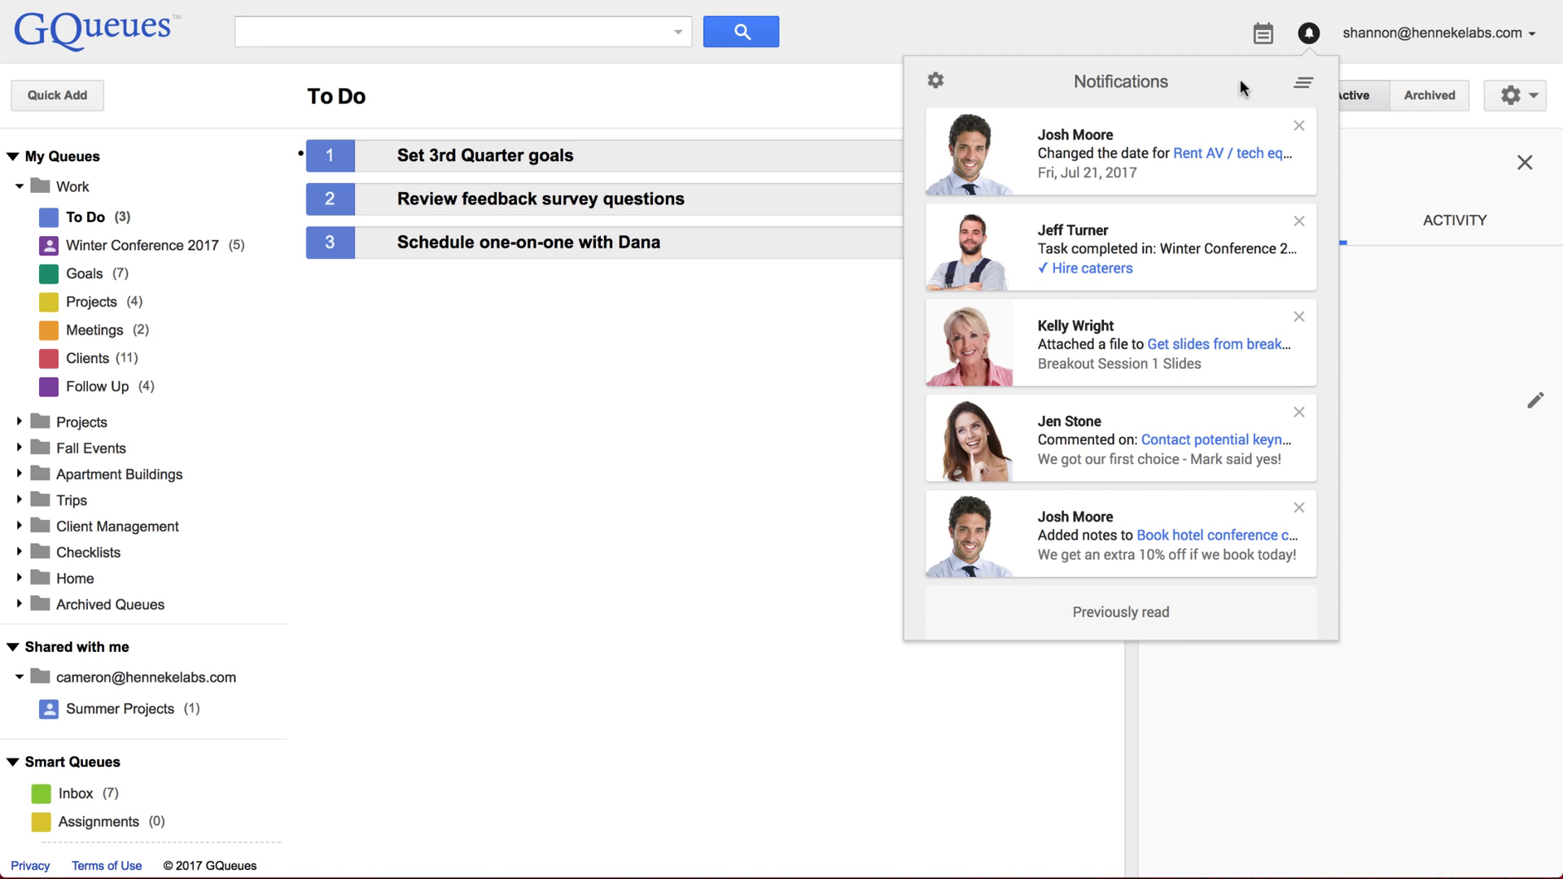
click(1299, 223)
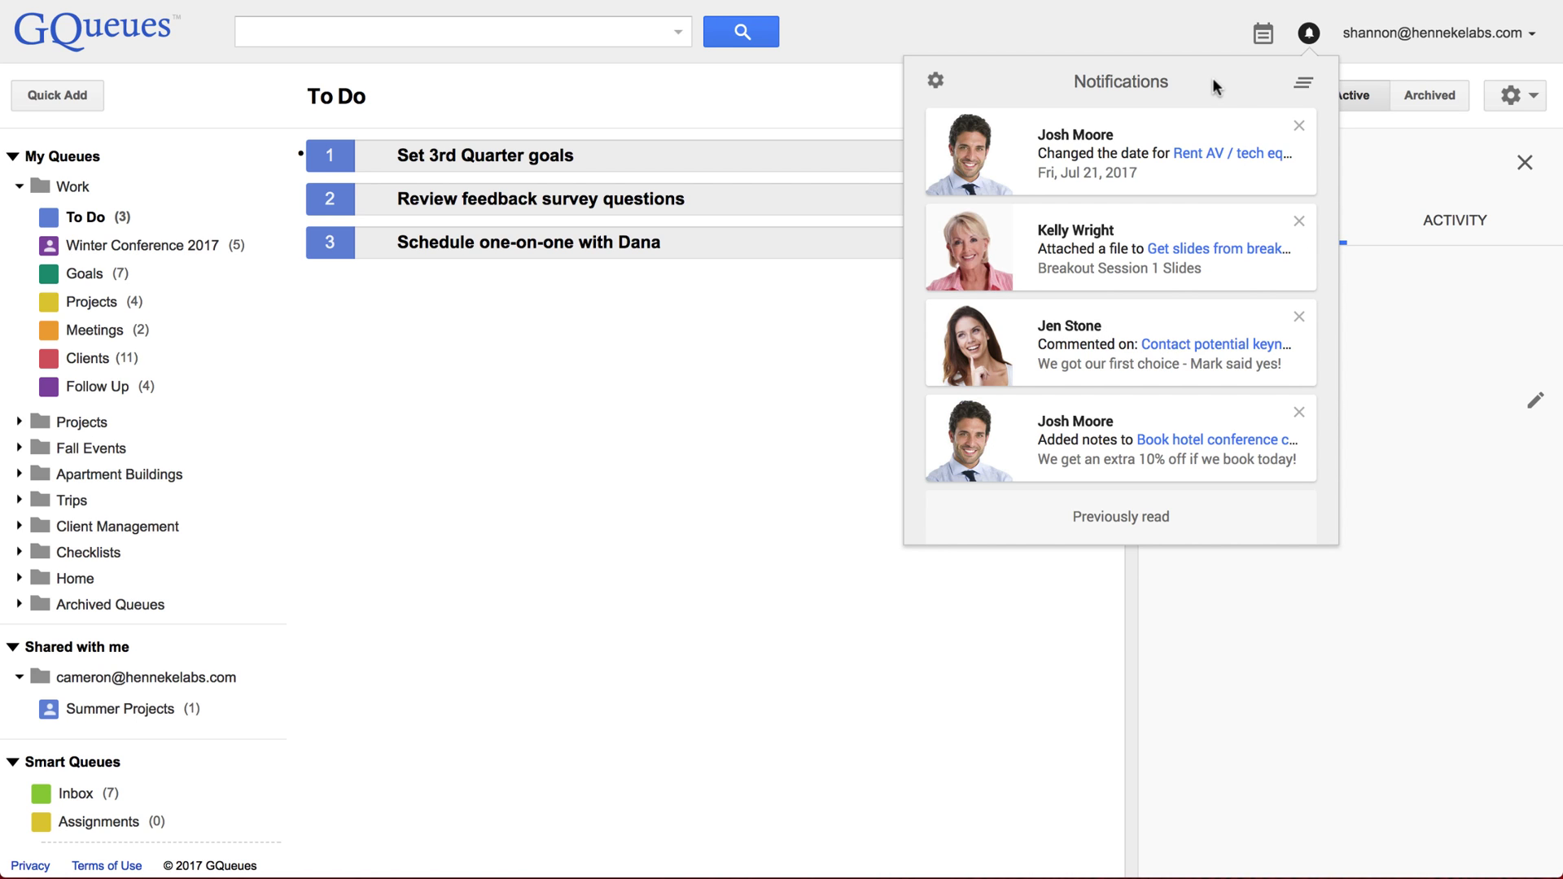
Post 'Great! I'll send him the contract.' as a comment on the keynote speakers task.
click(1181, 329)
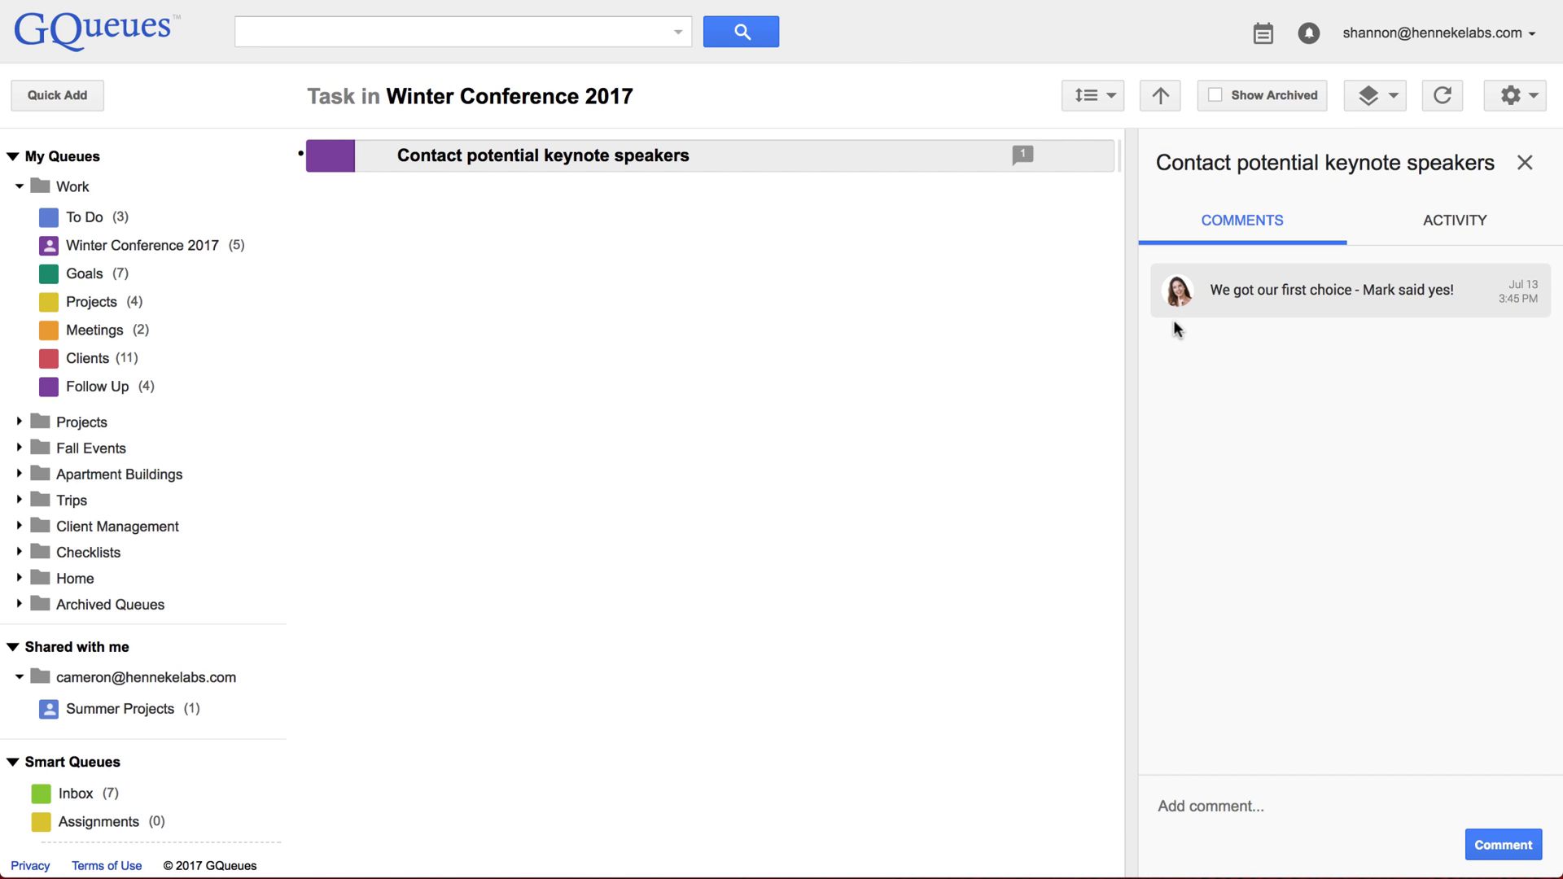
click(1262, 804)
text(Gr)
text(eat! I'll send him the contract.)
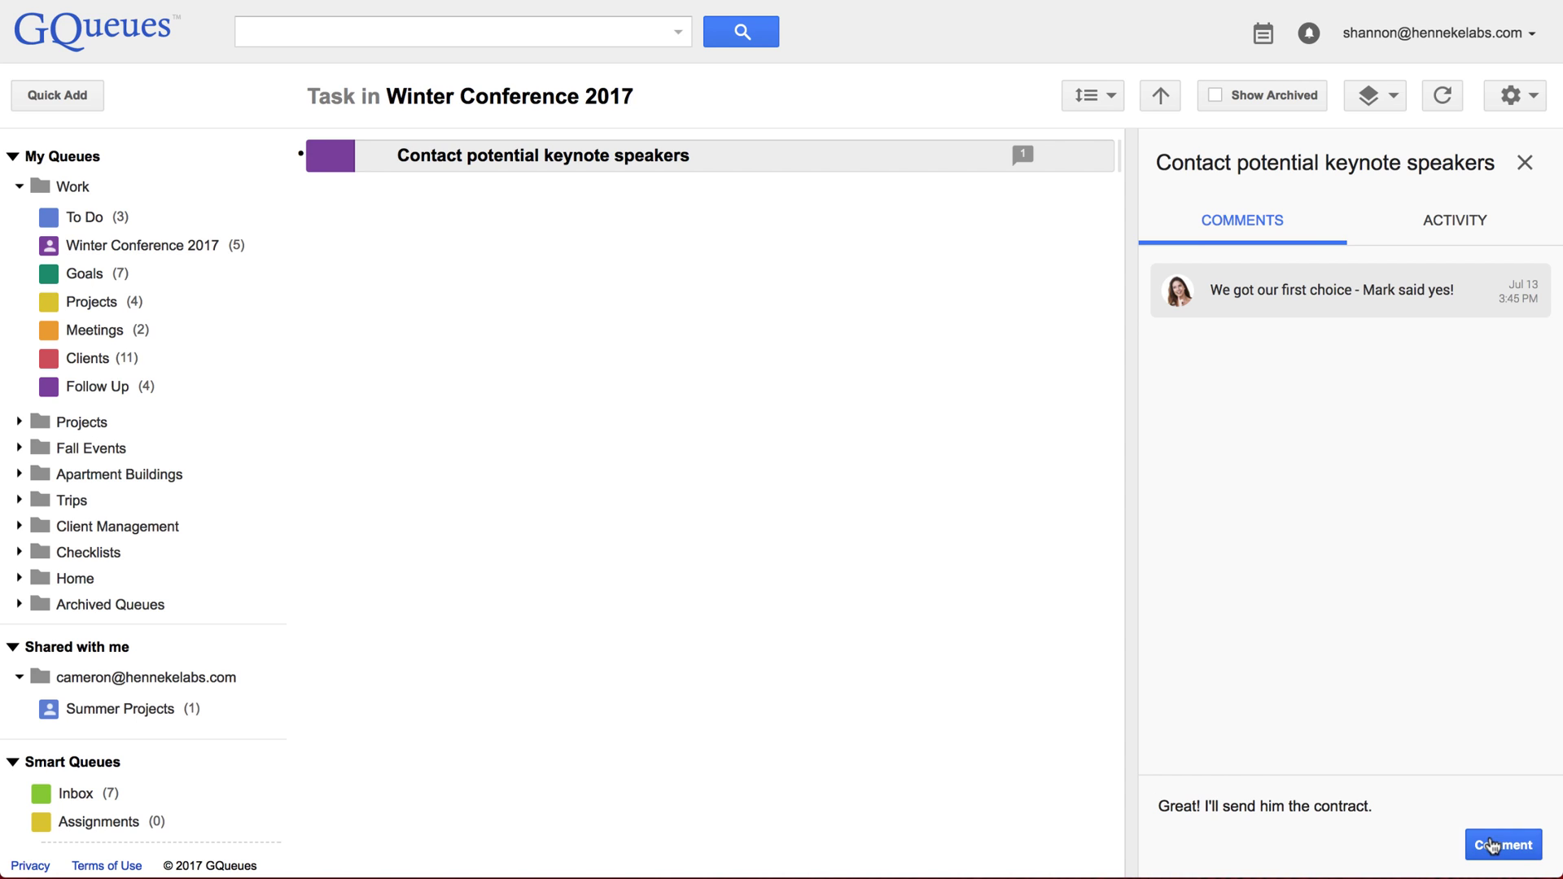
click(1493, 847)
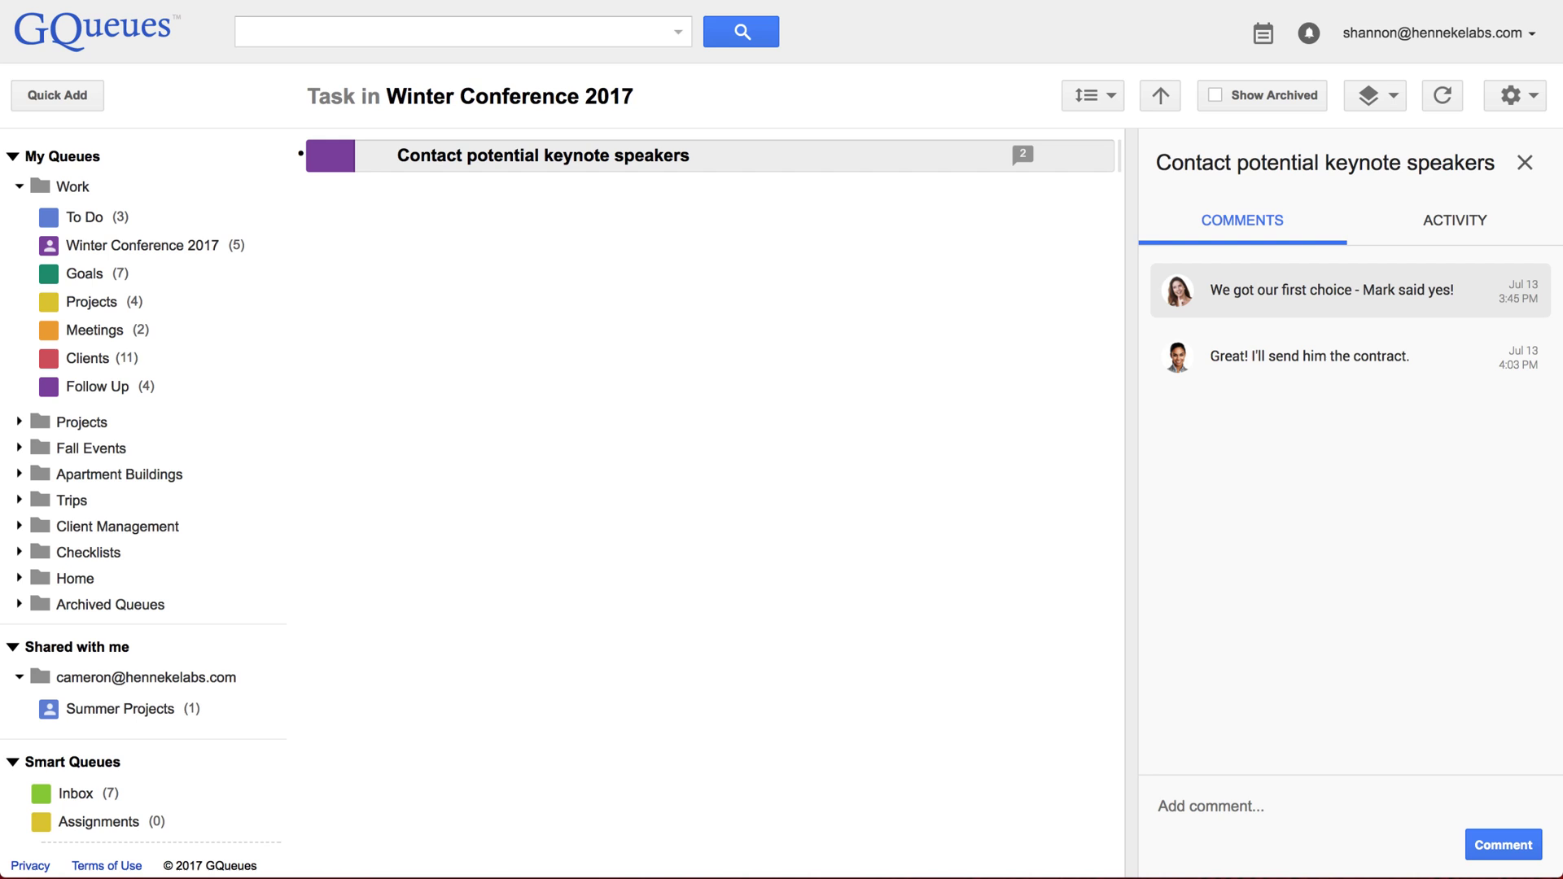
Dismiss all remaining notifications, review the previously read ones, and close the panel.
click(1310, 36)
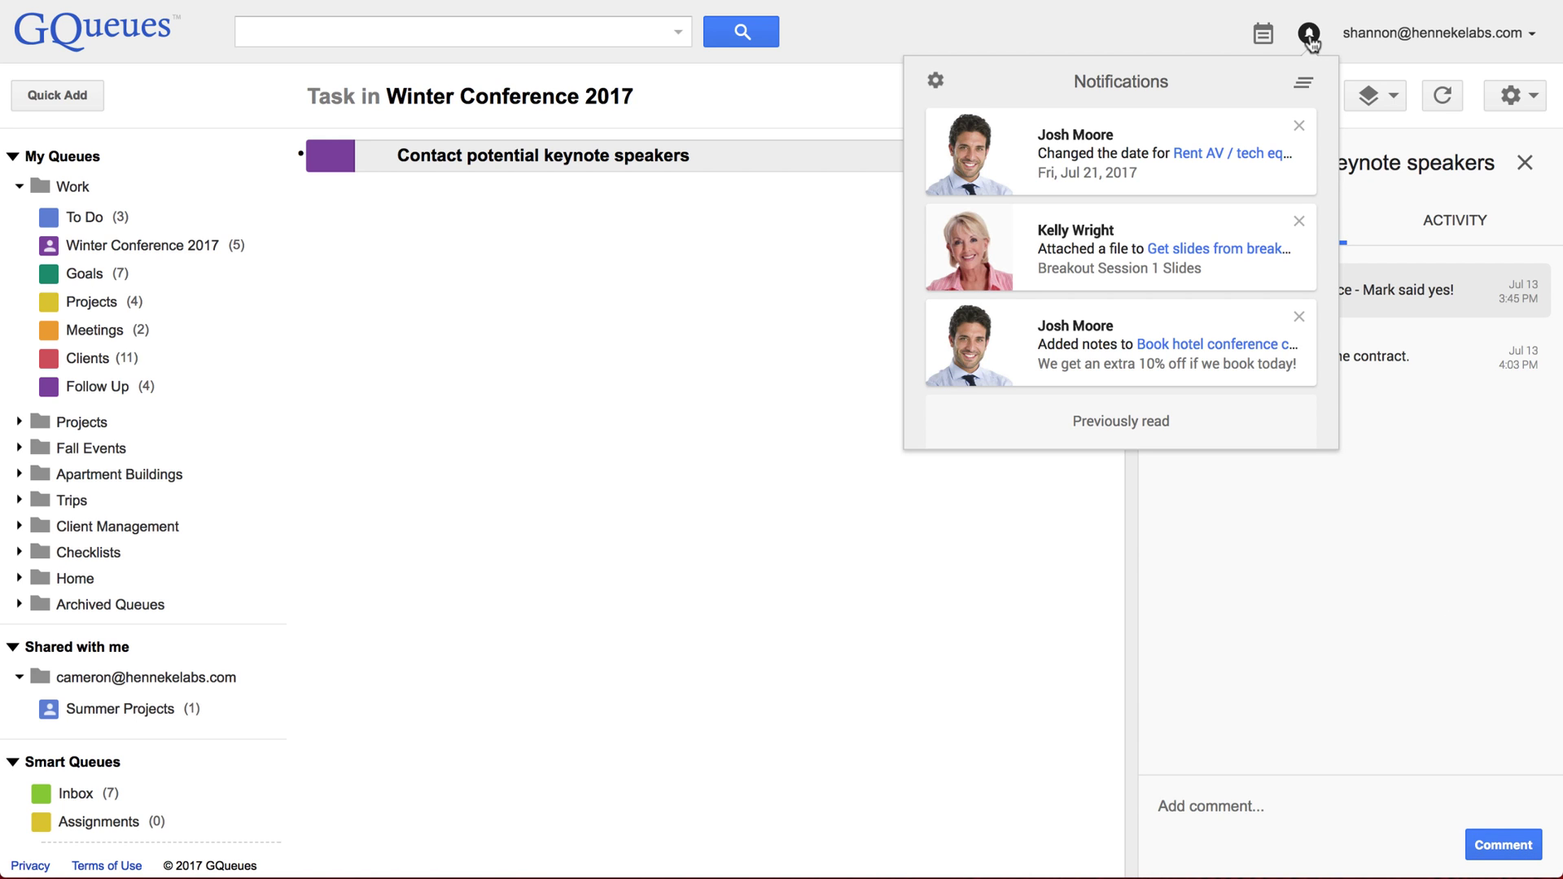
click(1304, 86)
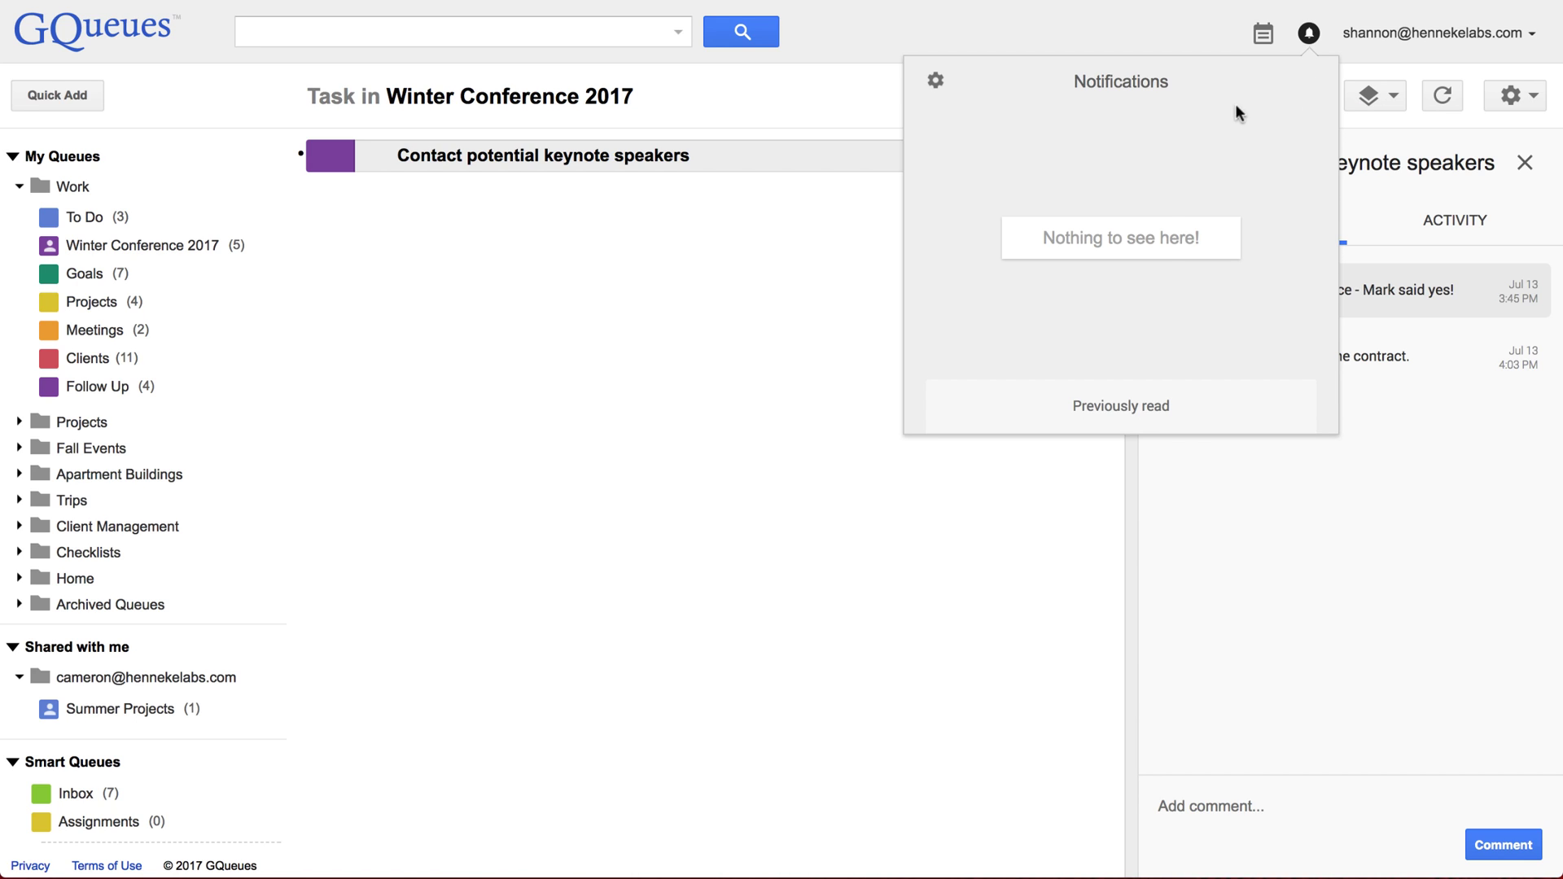
click(1146, 406)
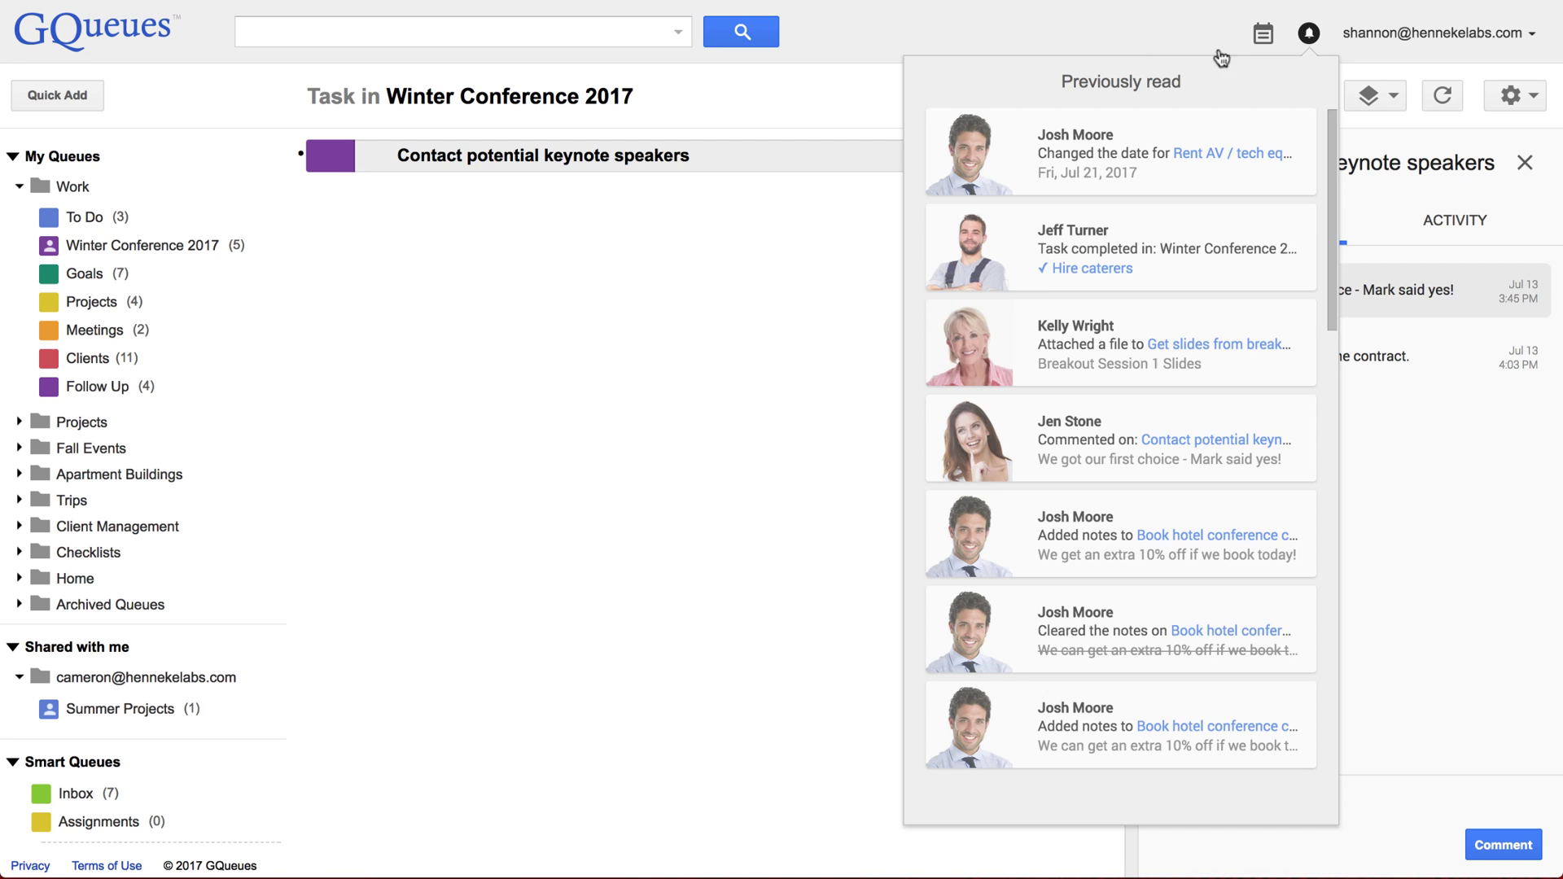
click(1159, 75)
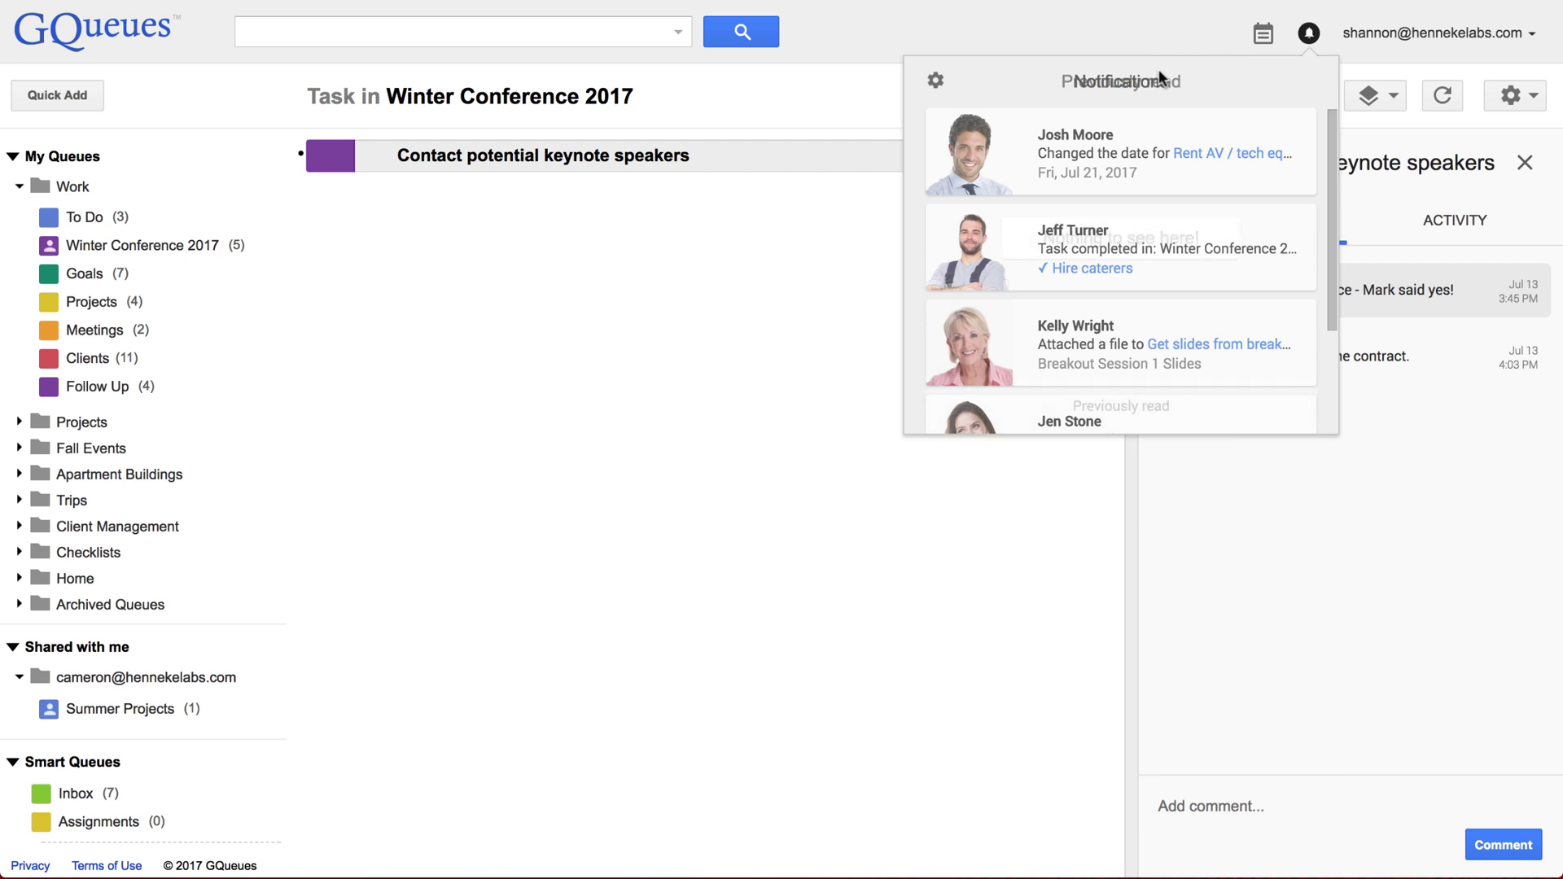
click(1307, 34)
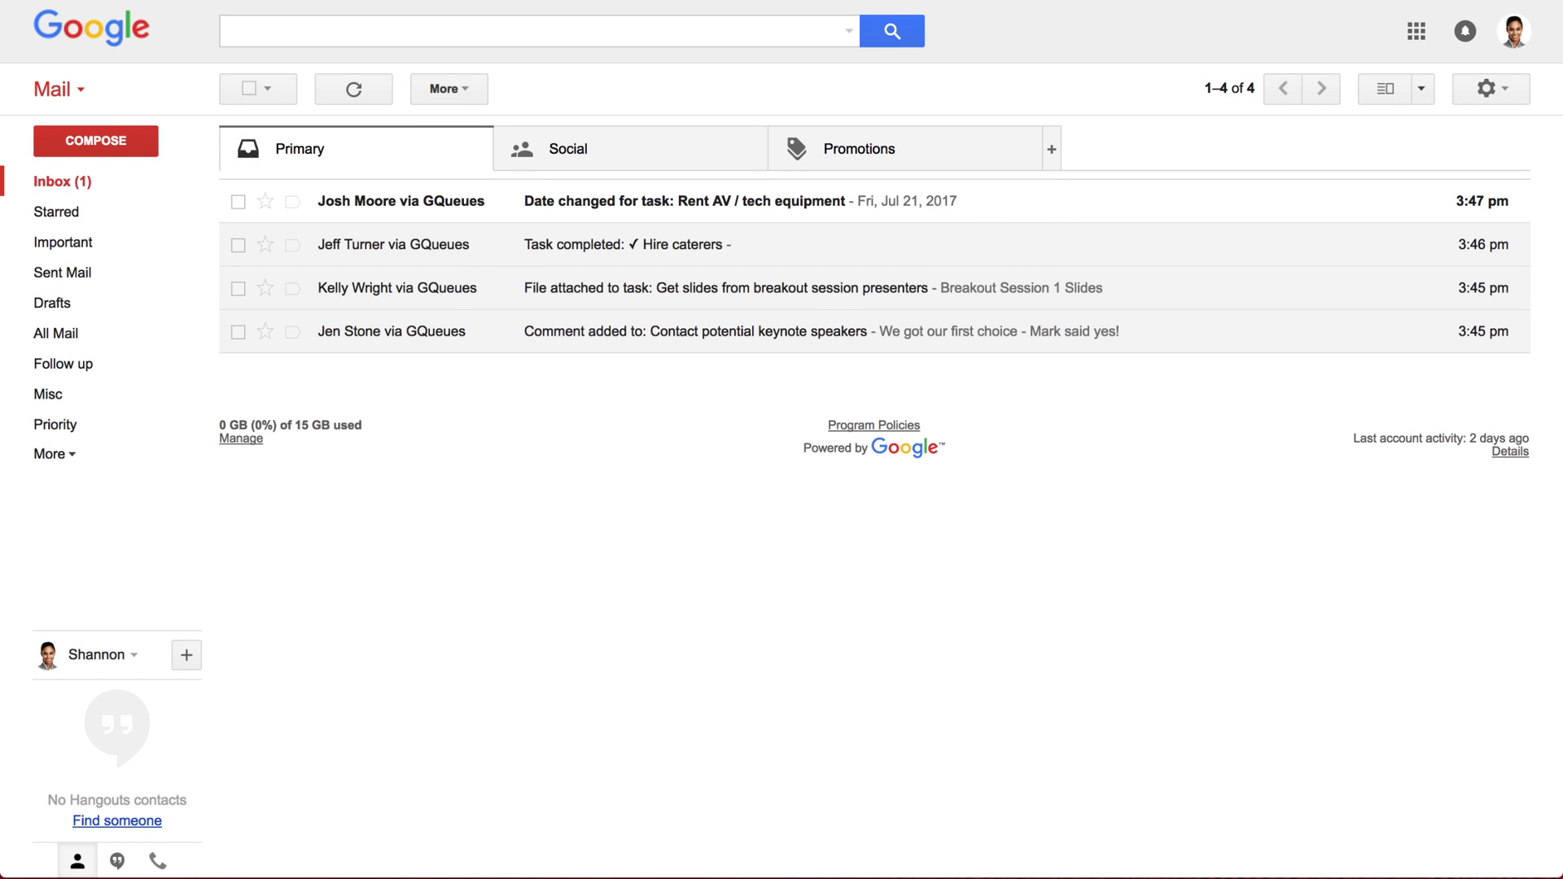
Reply to the AV equipment date-change email: 'I'll contact the vendor today...finalized by next week.'.
click(766, 213)
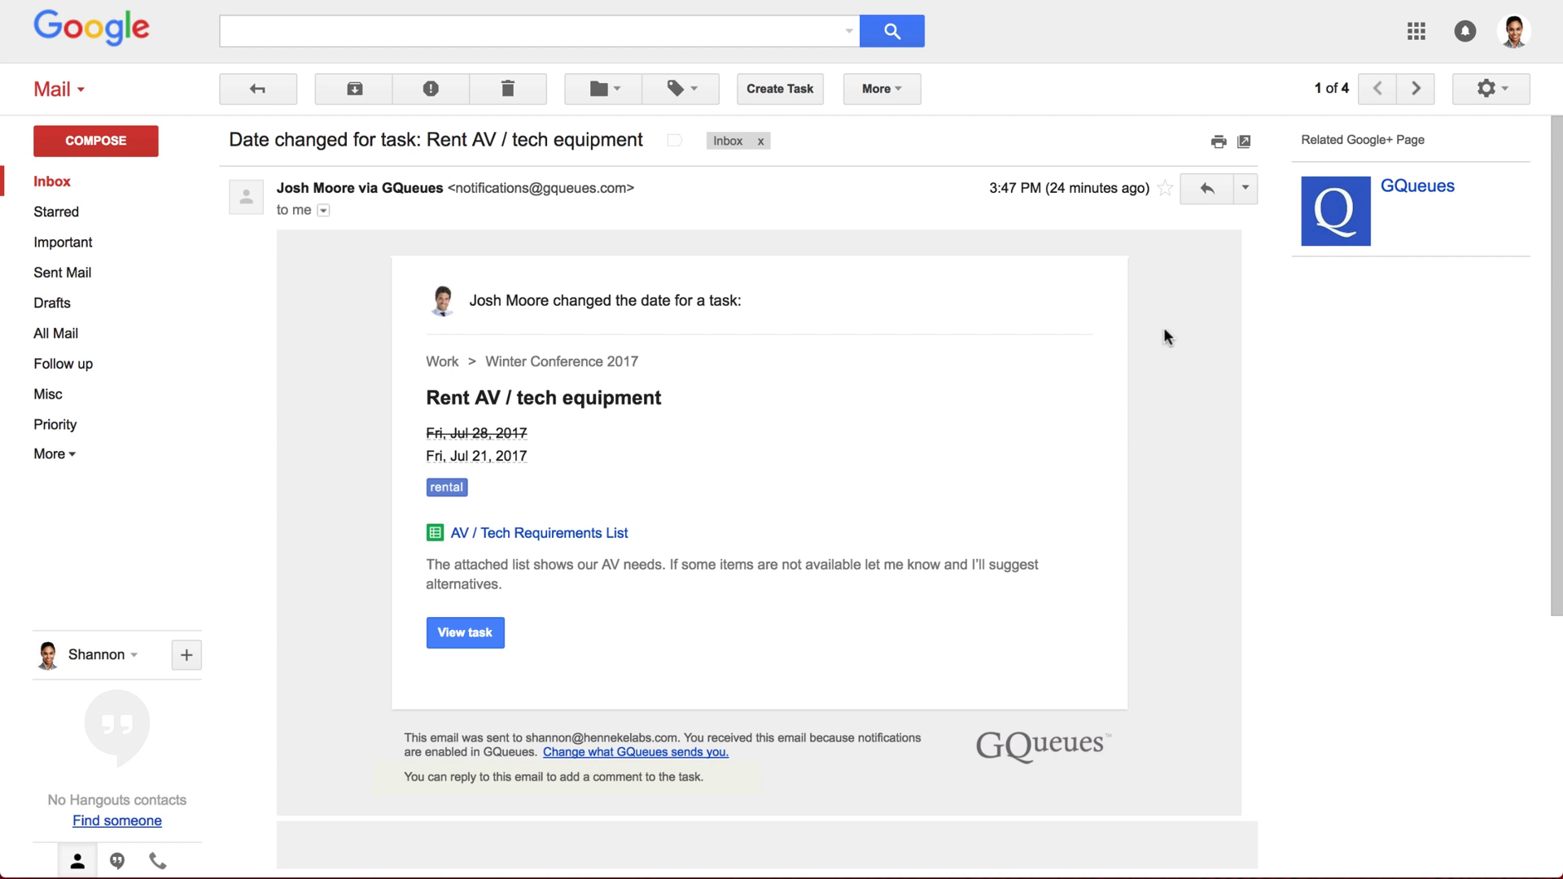
click(1206, 194)
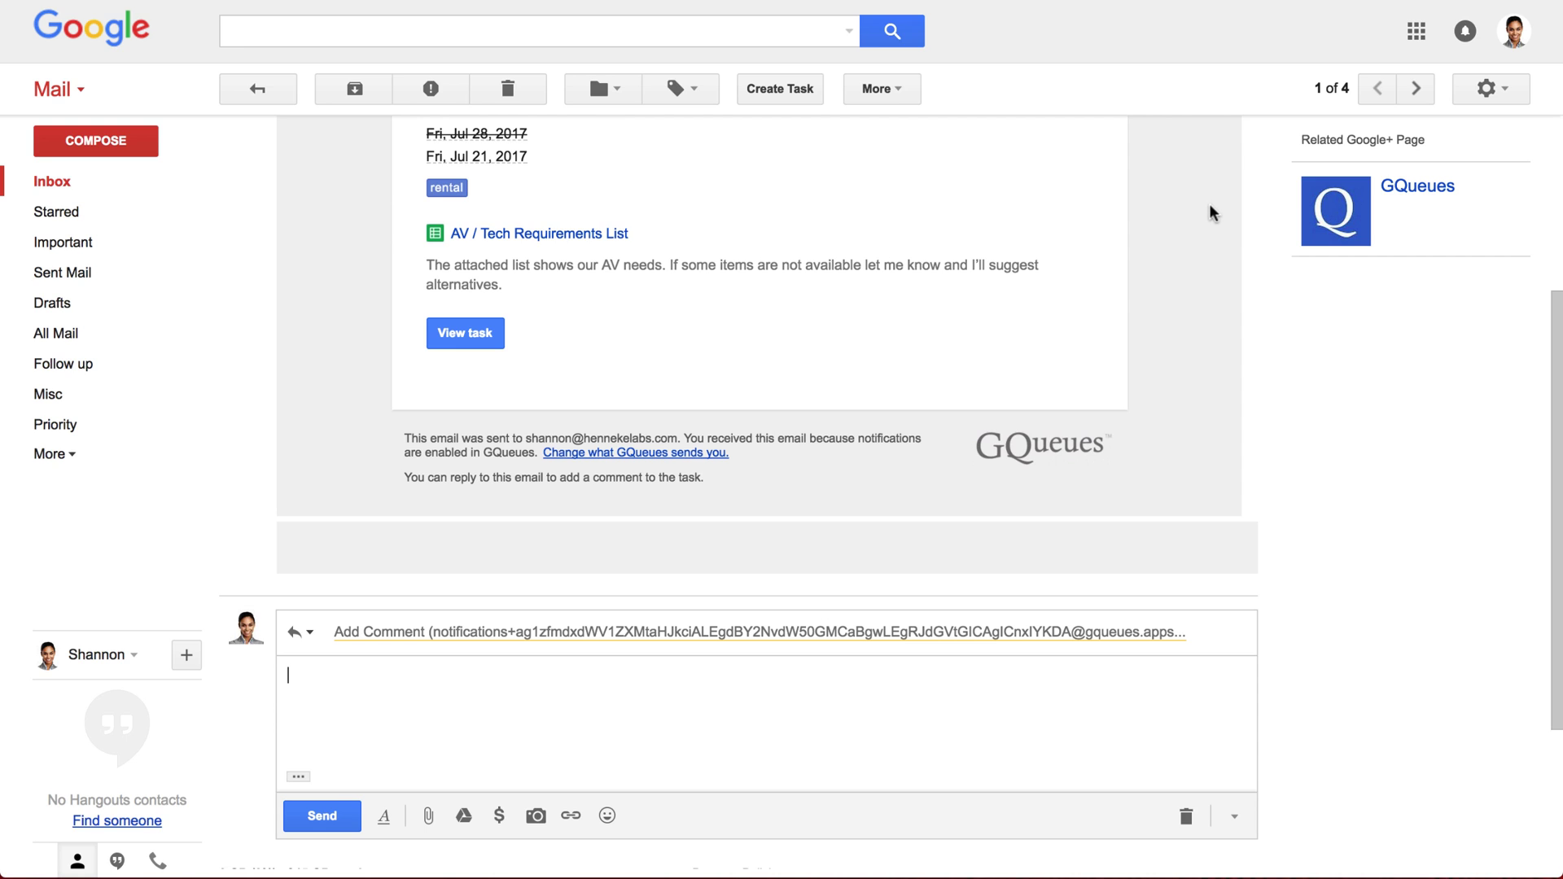
text(I'll contact the vend)
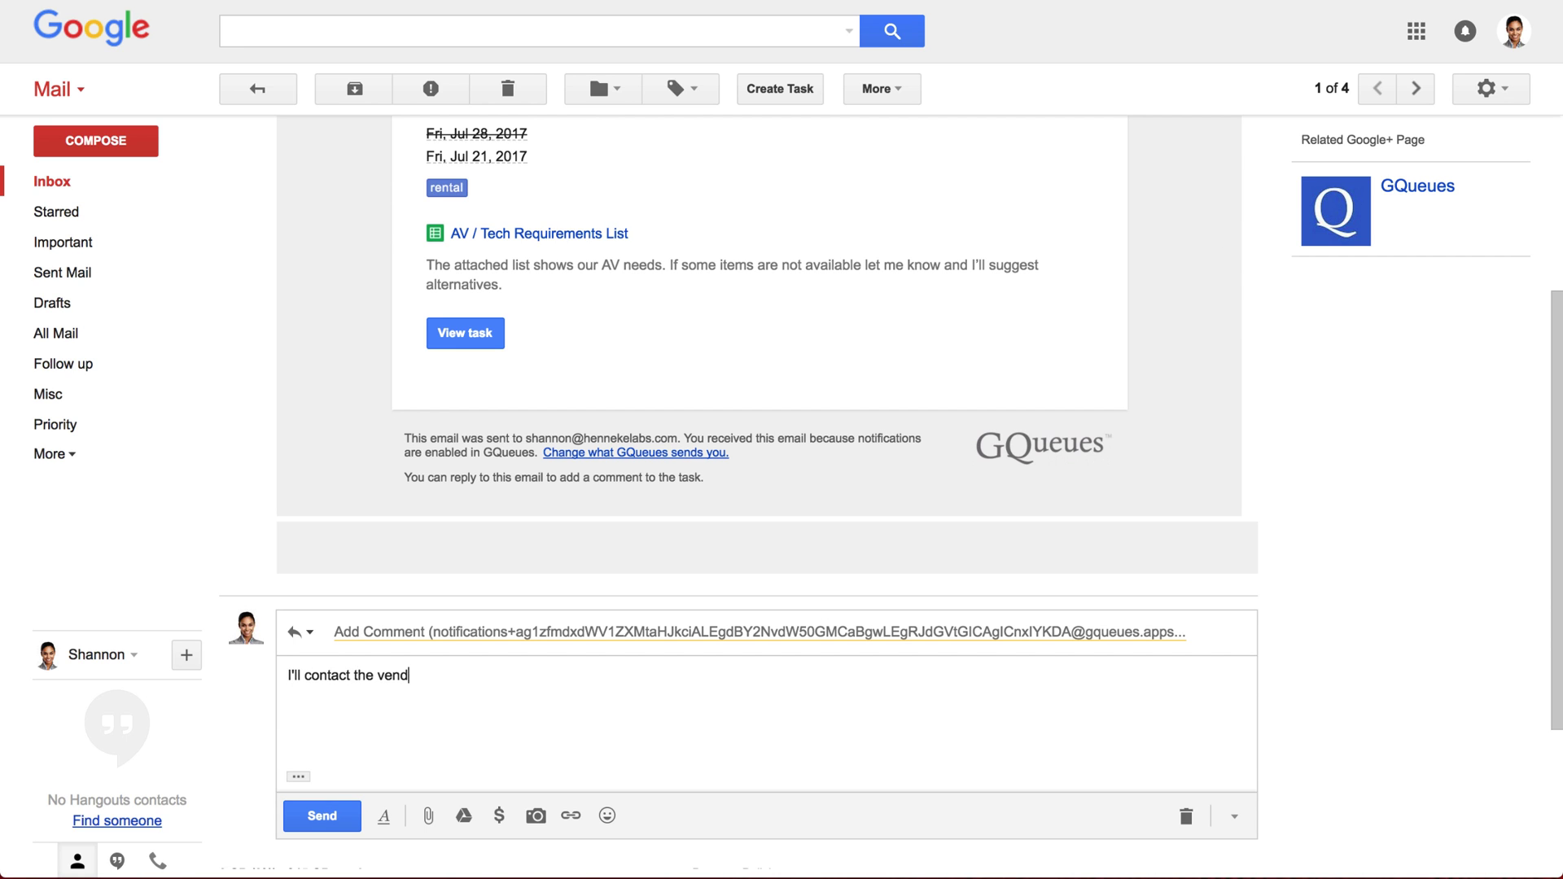
text(or today so we can get everything finalized by next week.)
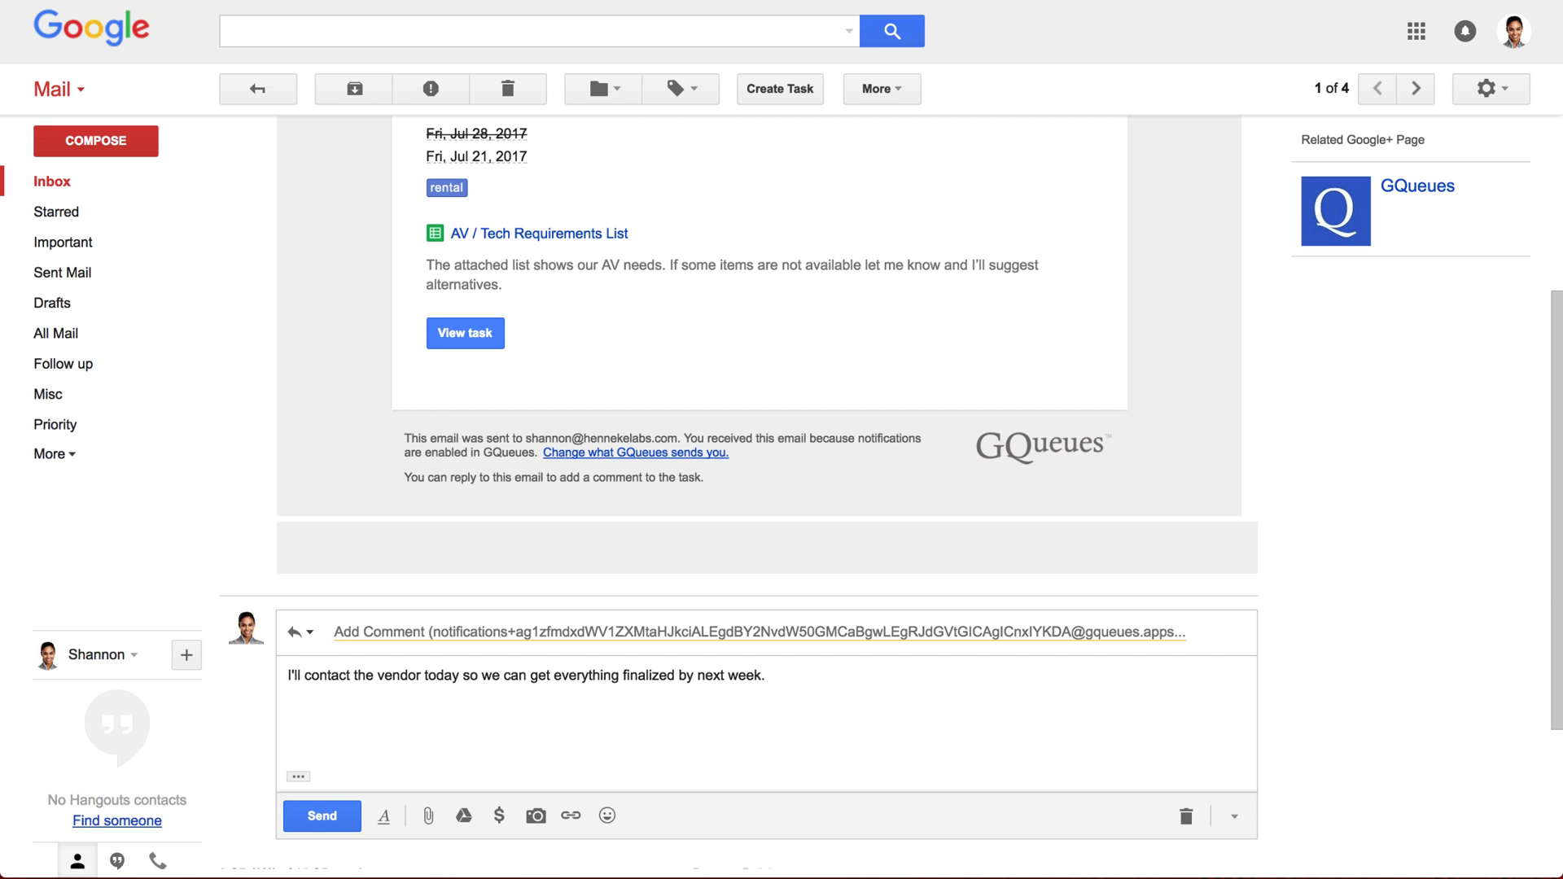
click(326, 817)
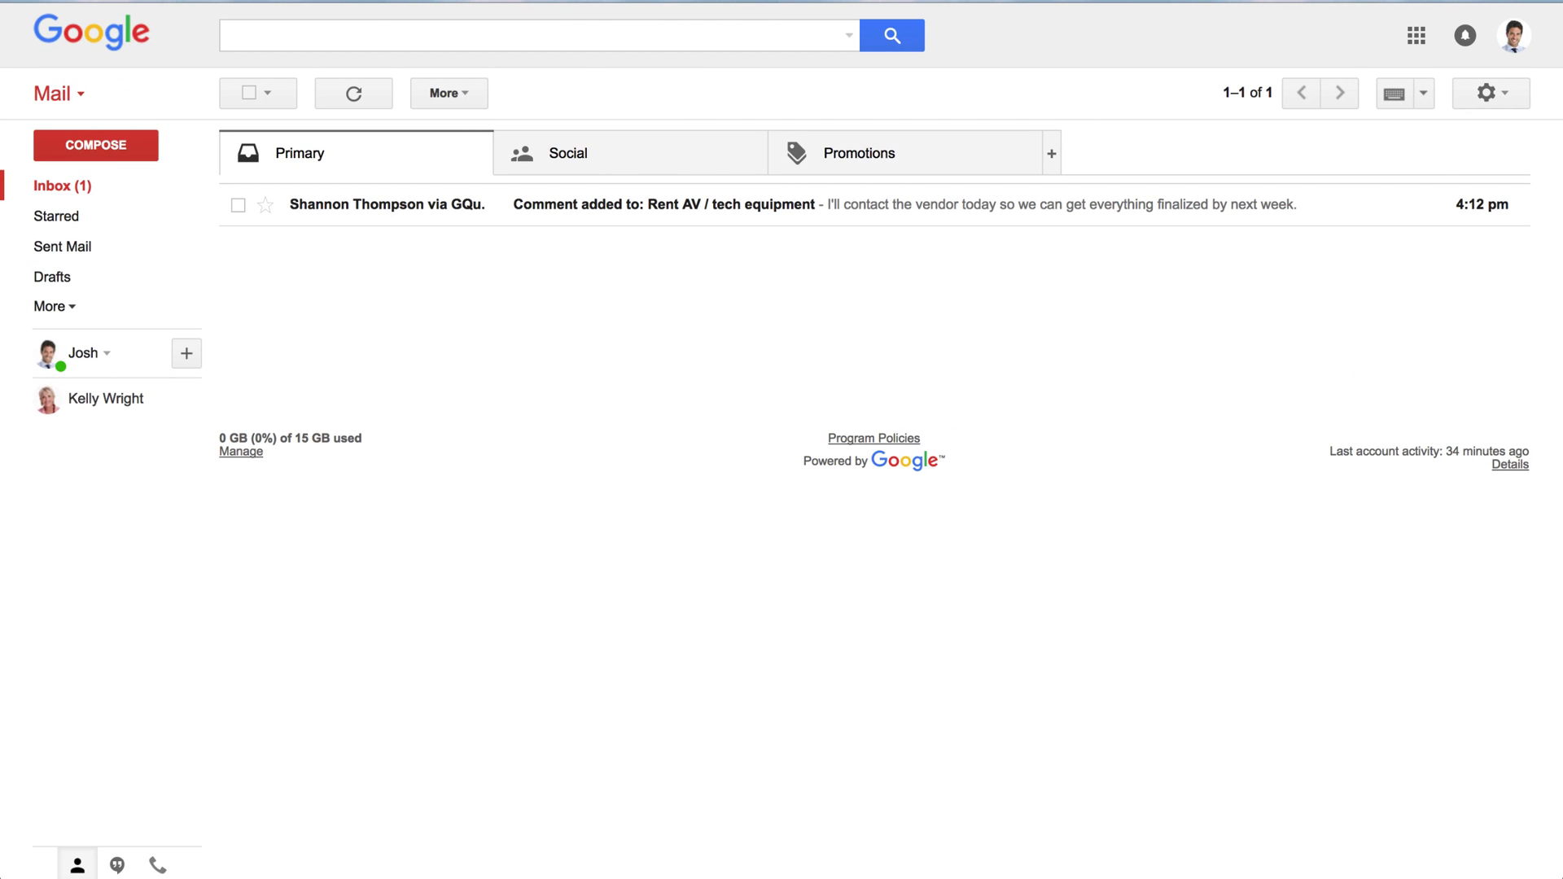
Reply to the Comment added email offering to forward the hotel Event Manager's contact info.
click(879, 214)
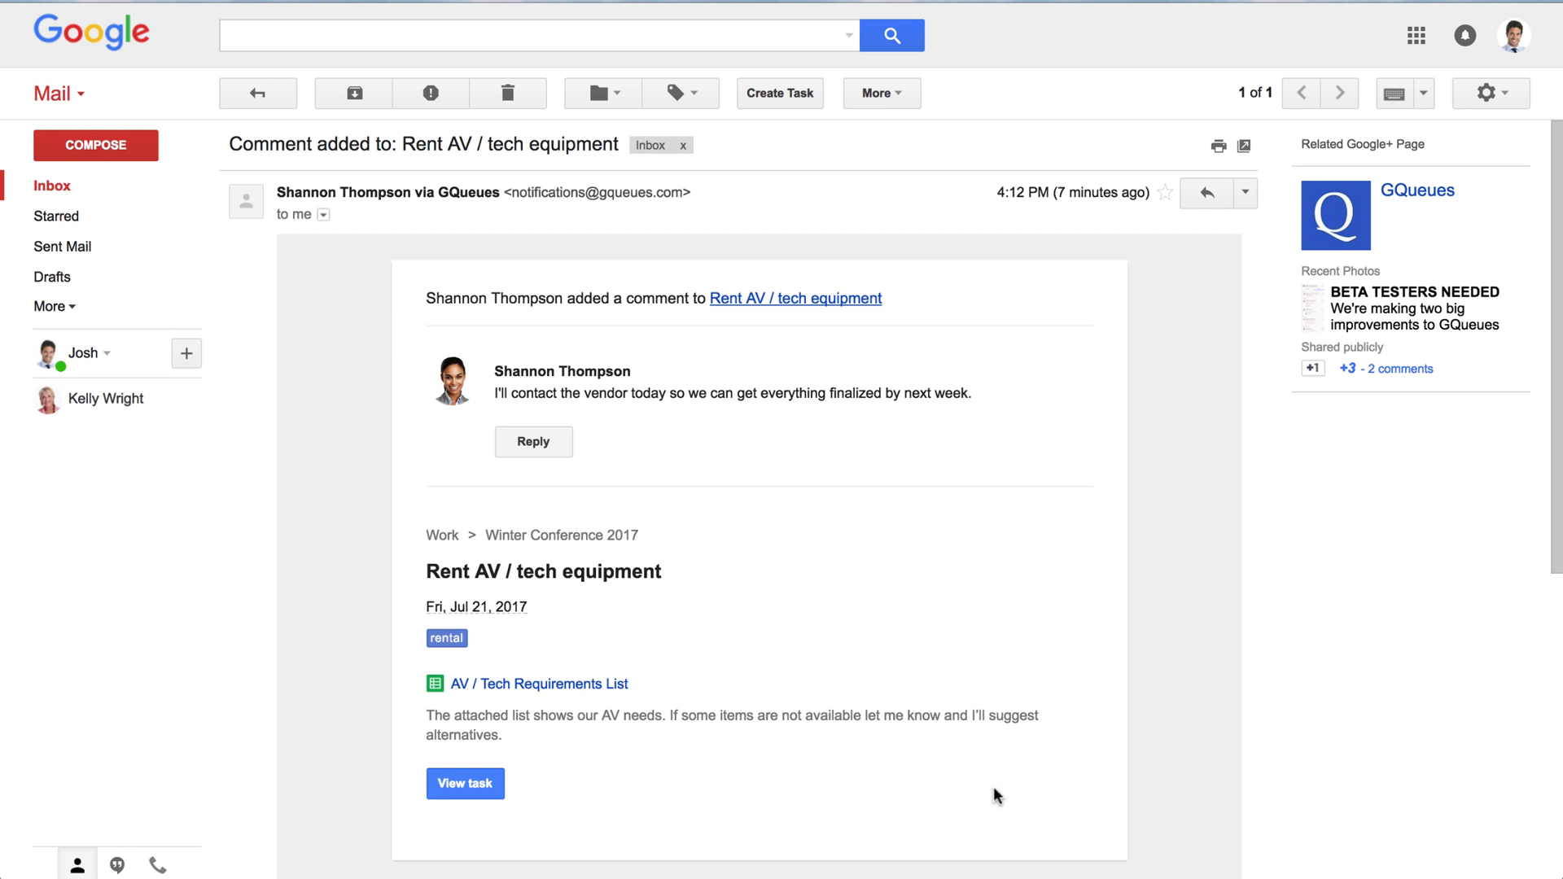
click(544, 441)
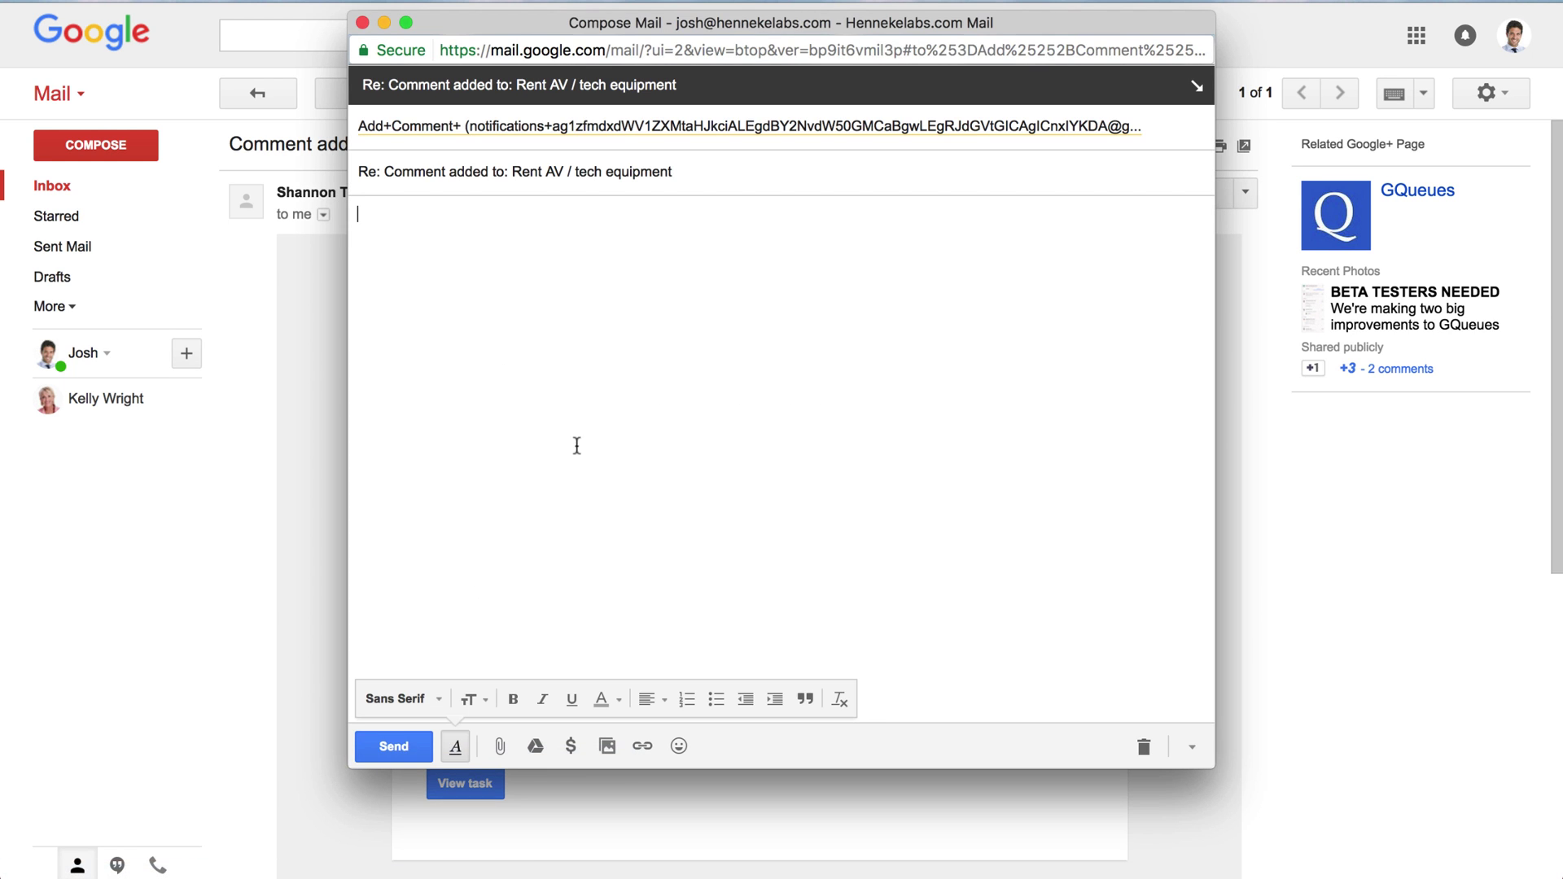
text(Great! )
text(I'll forward you the contact info of the hotel Event Manager so you can )
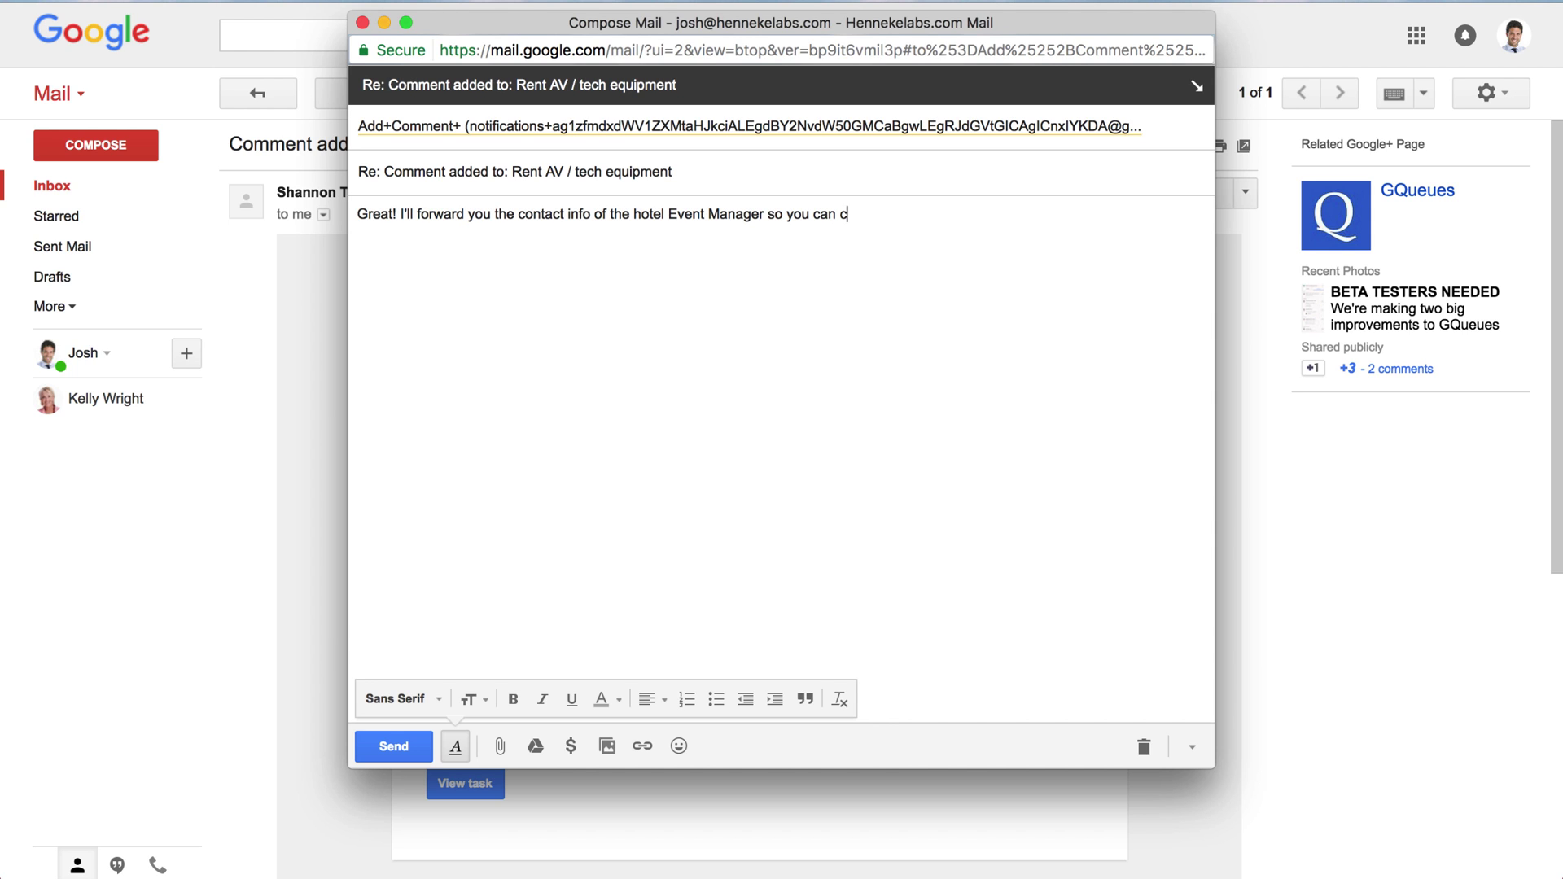
text(coordinate setup.)
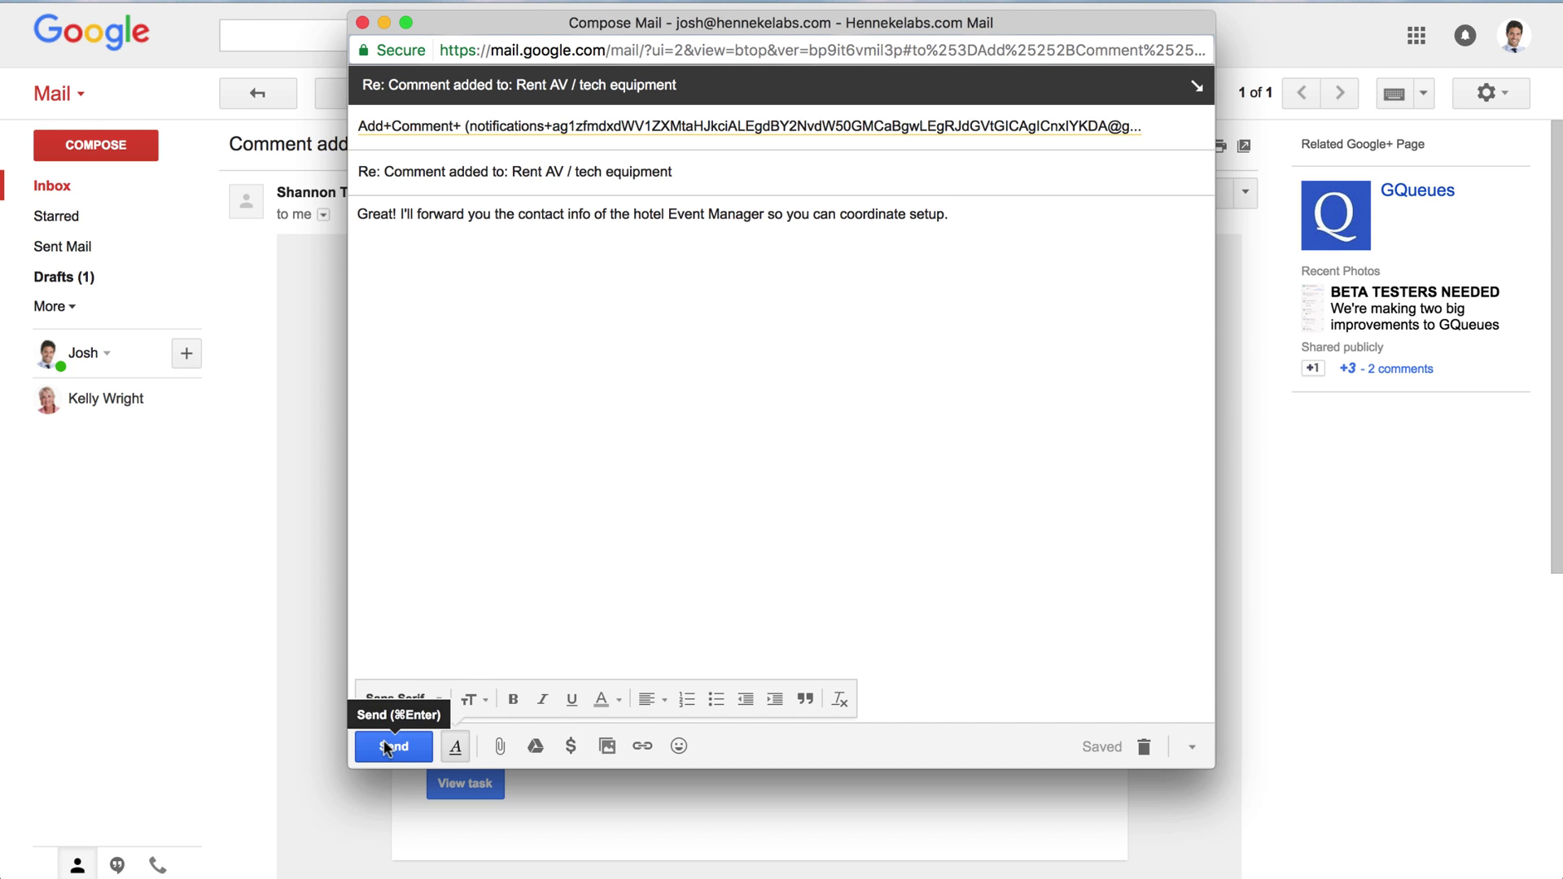
click(387, 747)
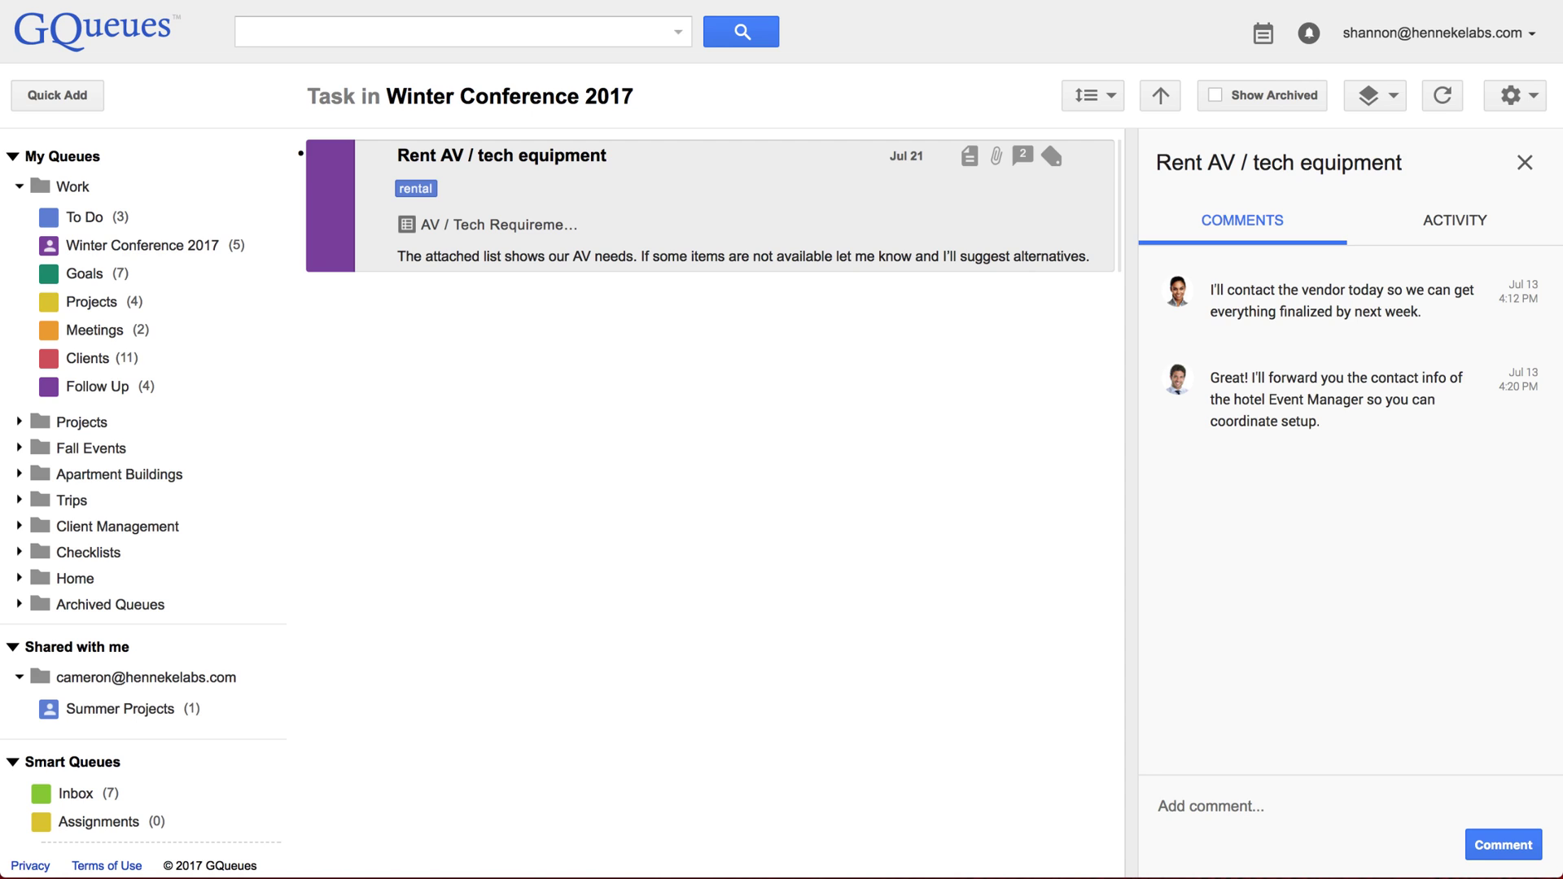
Turn off shared-queue date and detail-change emails and date-change web alerts, then save settings.
click(1309, 34)
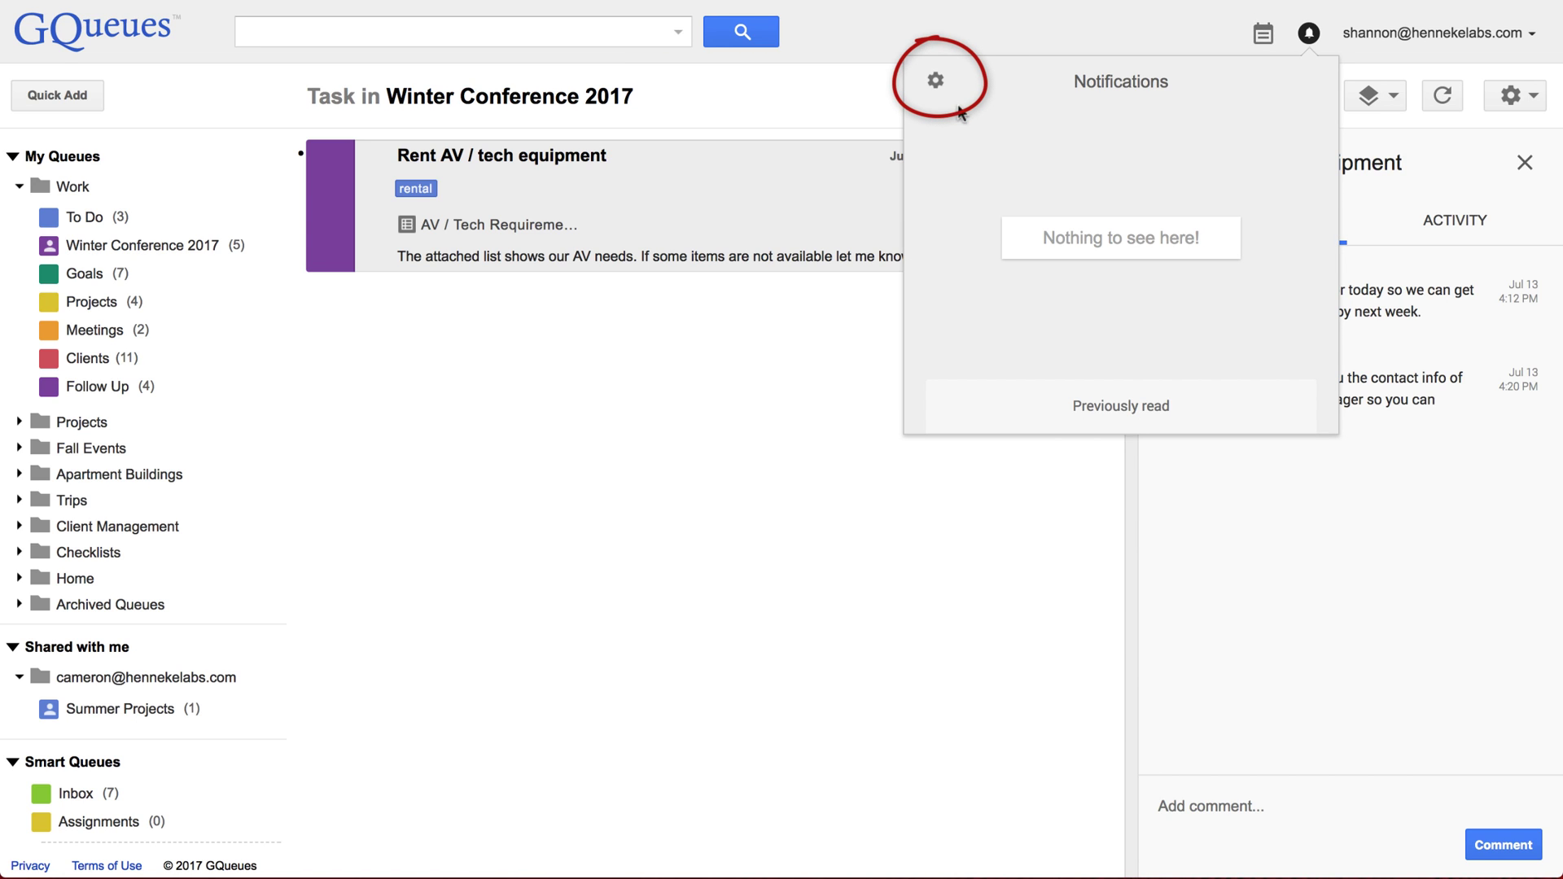
click(935, 85)
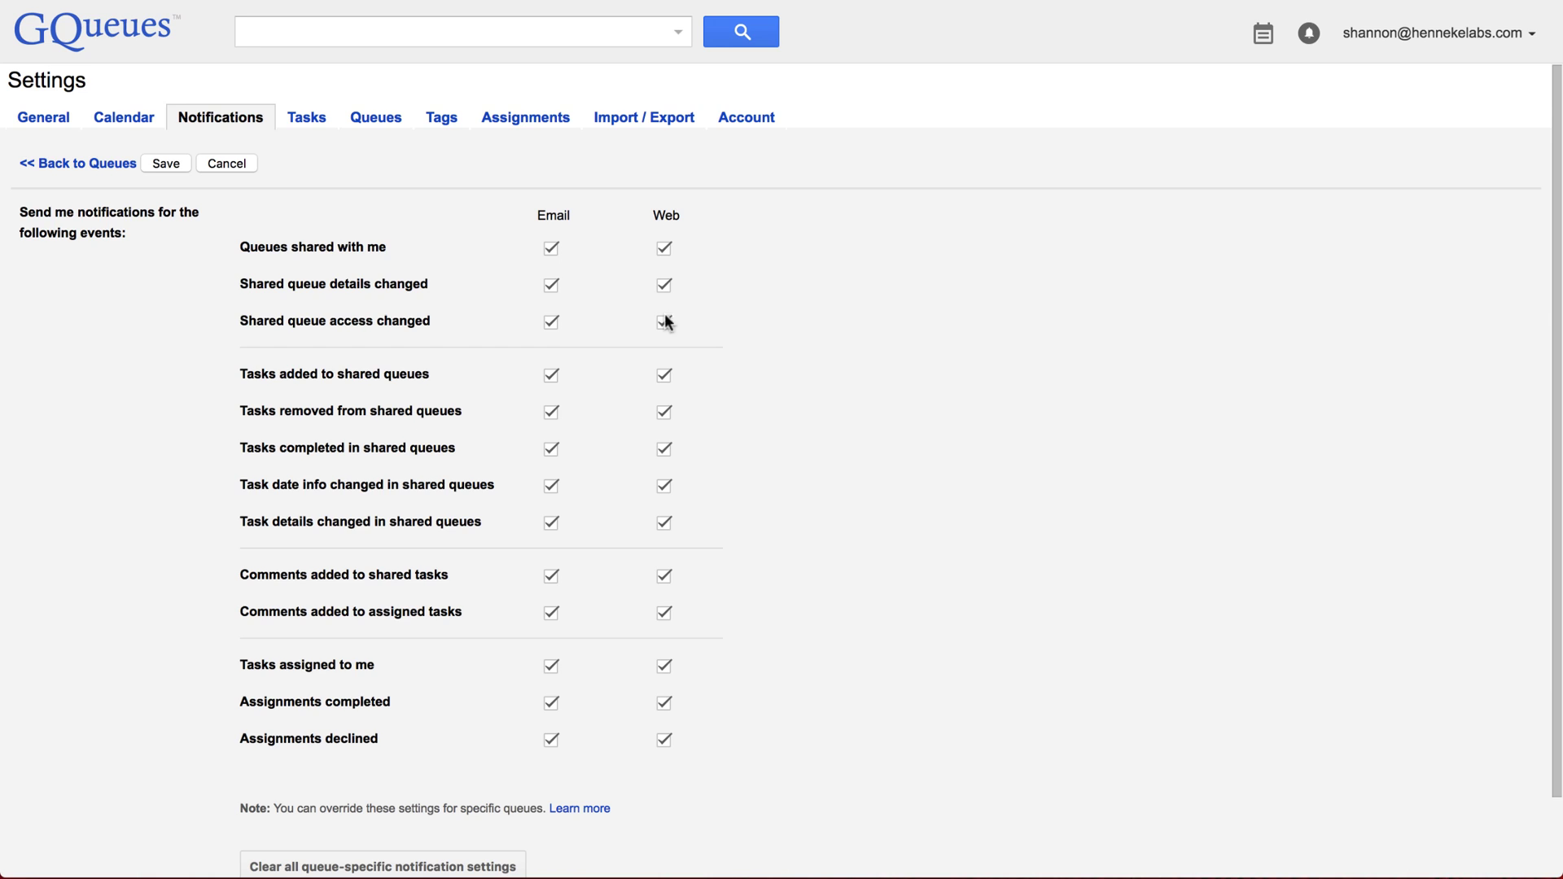
click(551, 487)
click(551, 522)
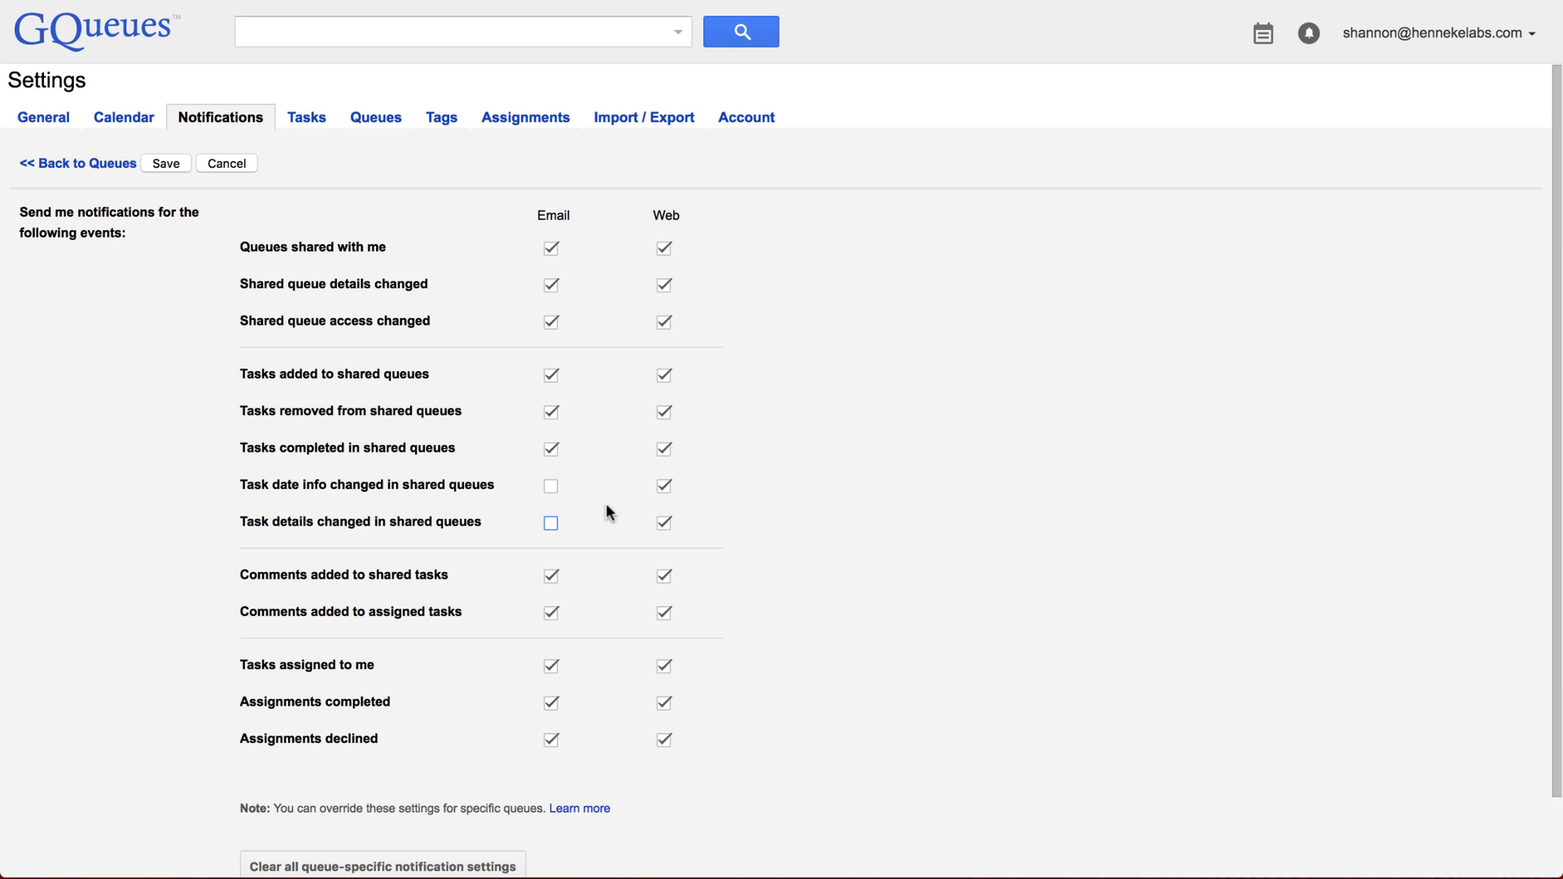
click(664, 486)
click(167, 163)
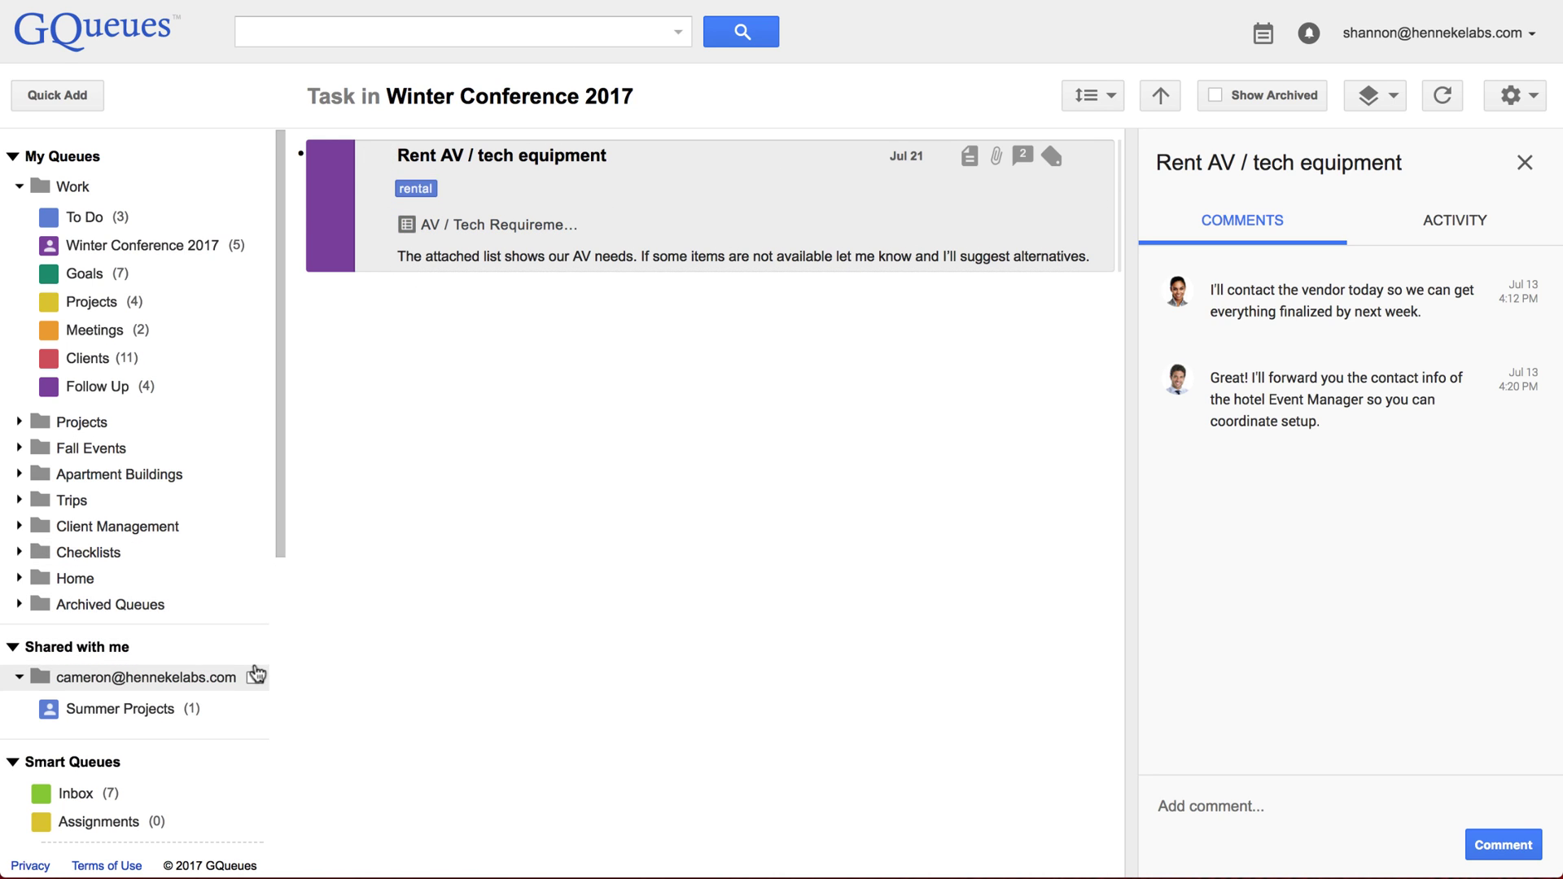
Uncheck email and web alerts for task add, remove, complete and comments in Summer Projects, then save.
mouse_move(122, 708)
click(257, 710)
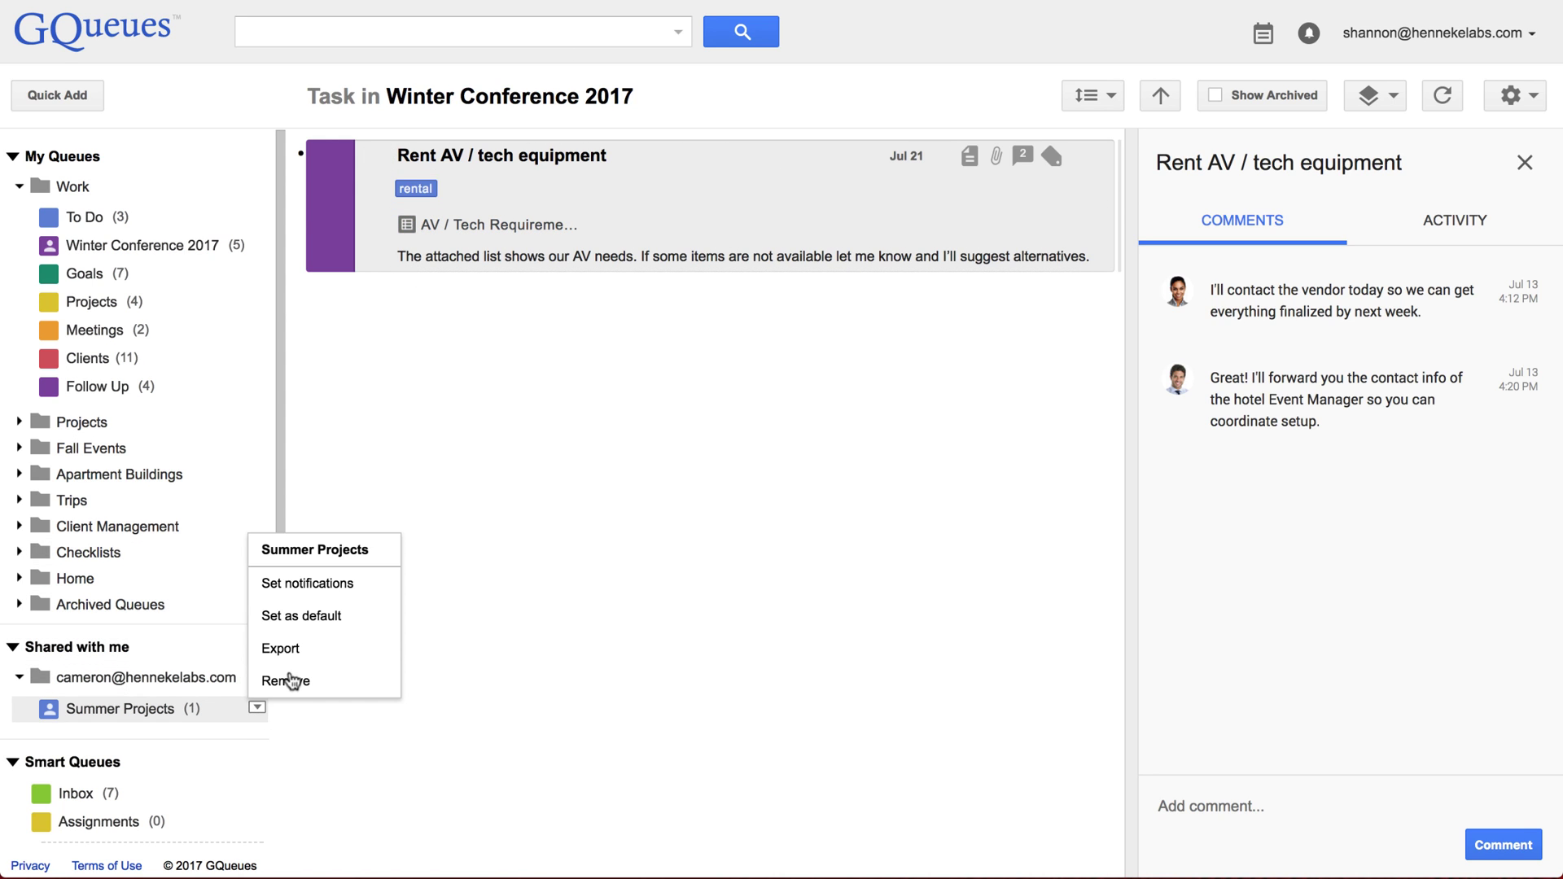
click(347, 593)
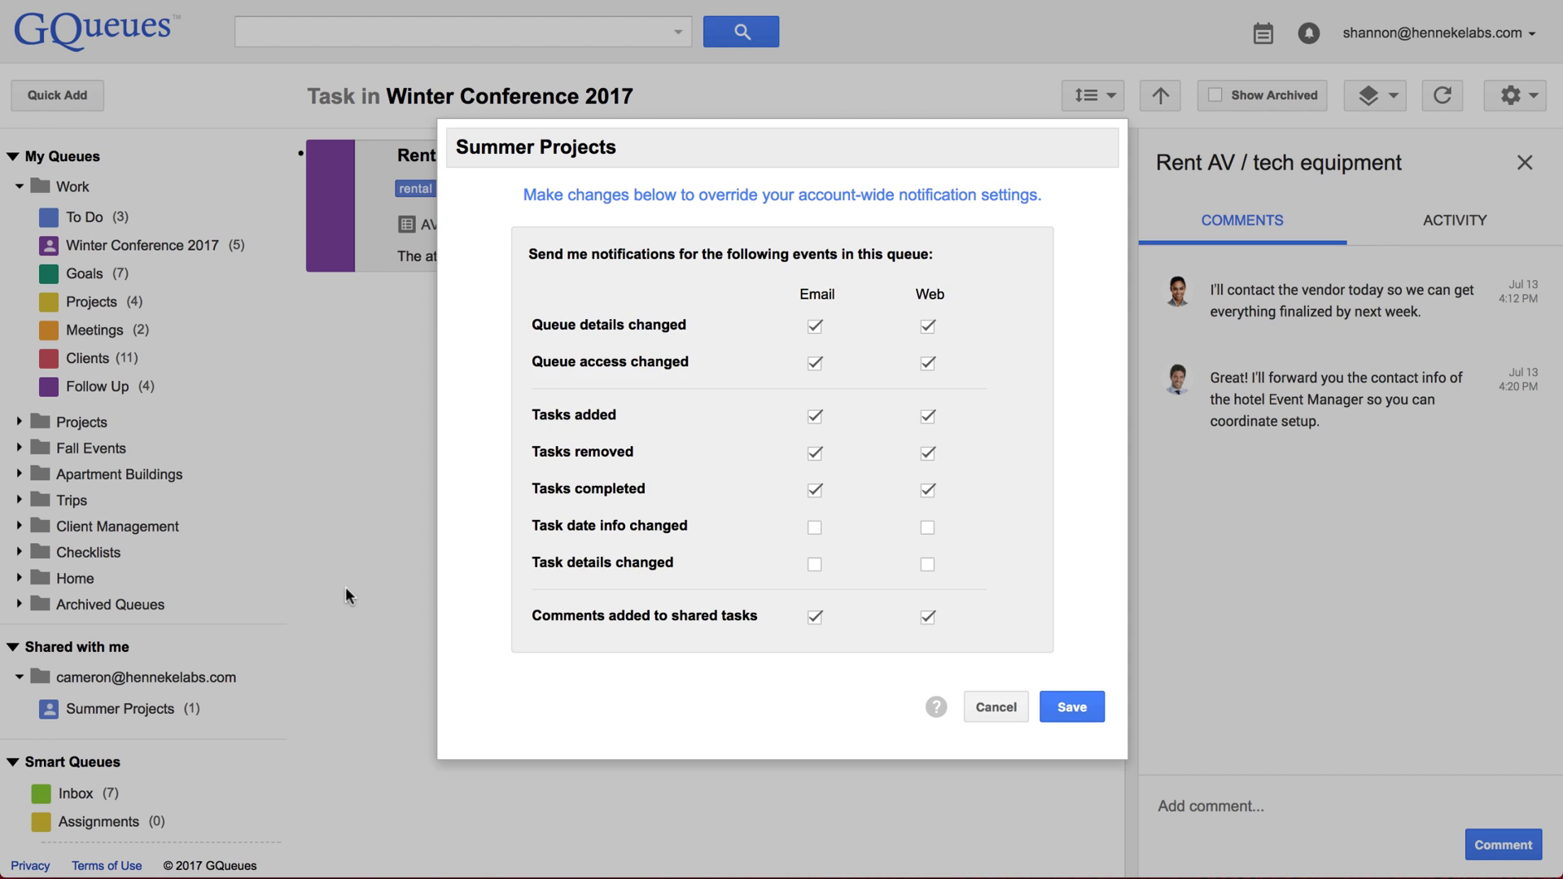
click(814, 416)
click(815, 453)
click(815, 489)
click(927, 417)
click(928, 453)
click(928, 490)
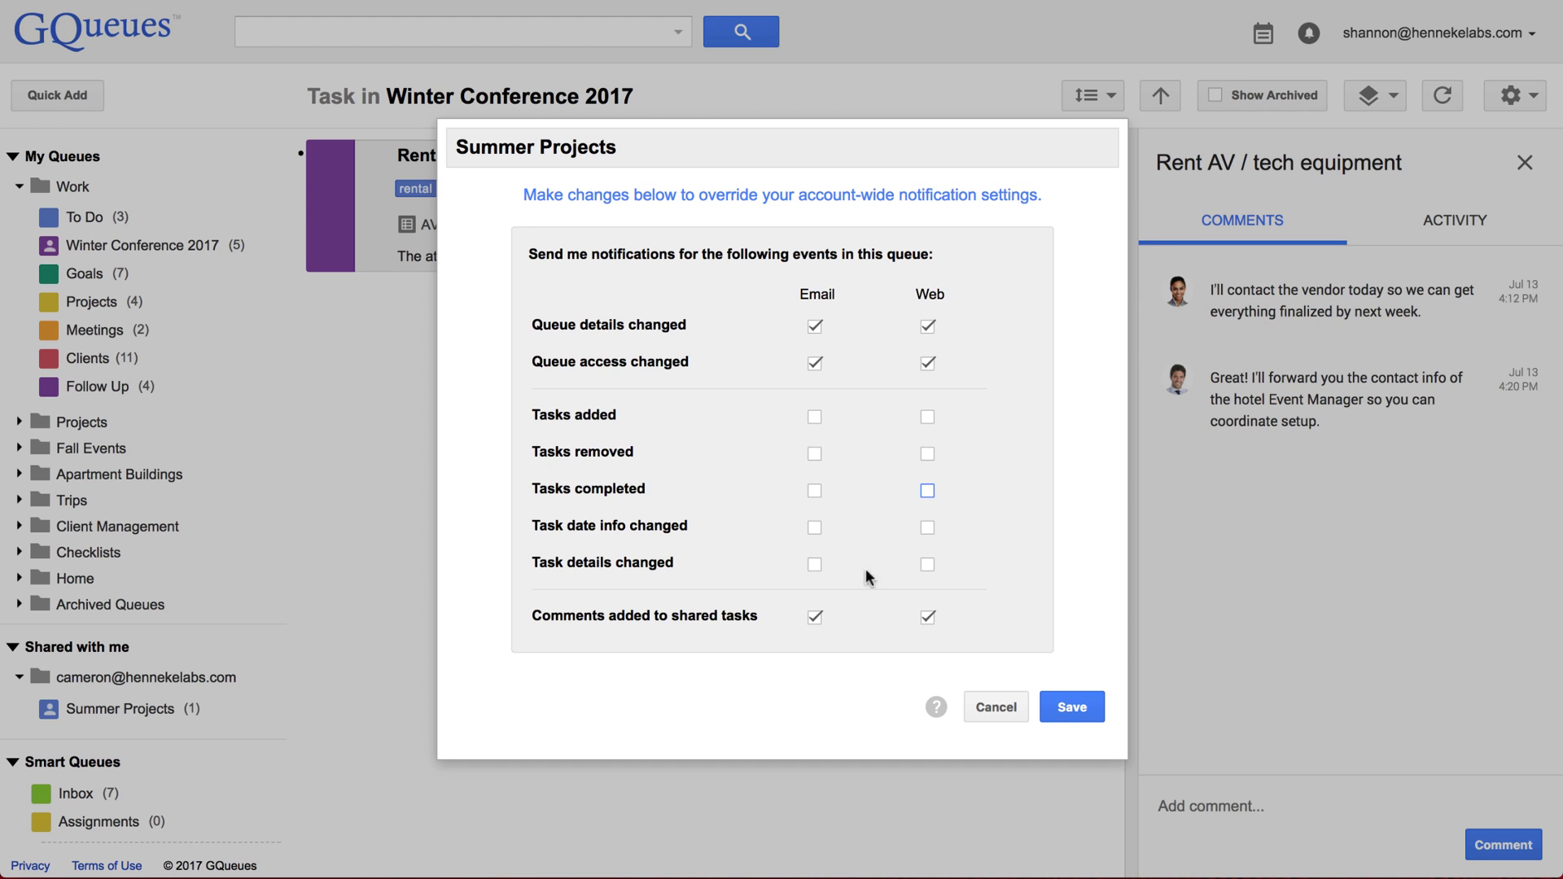
click(815, 617)
click(927, 618)
click(1063, 708)
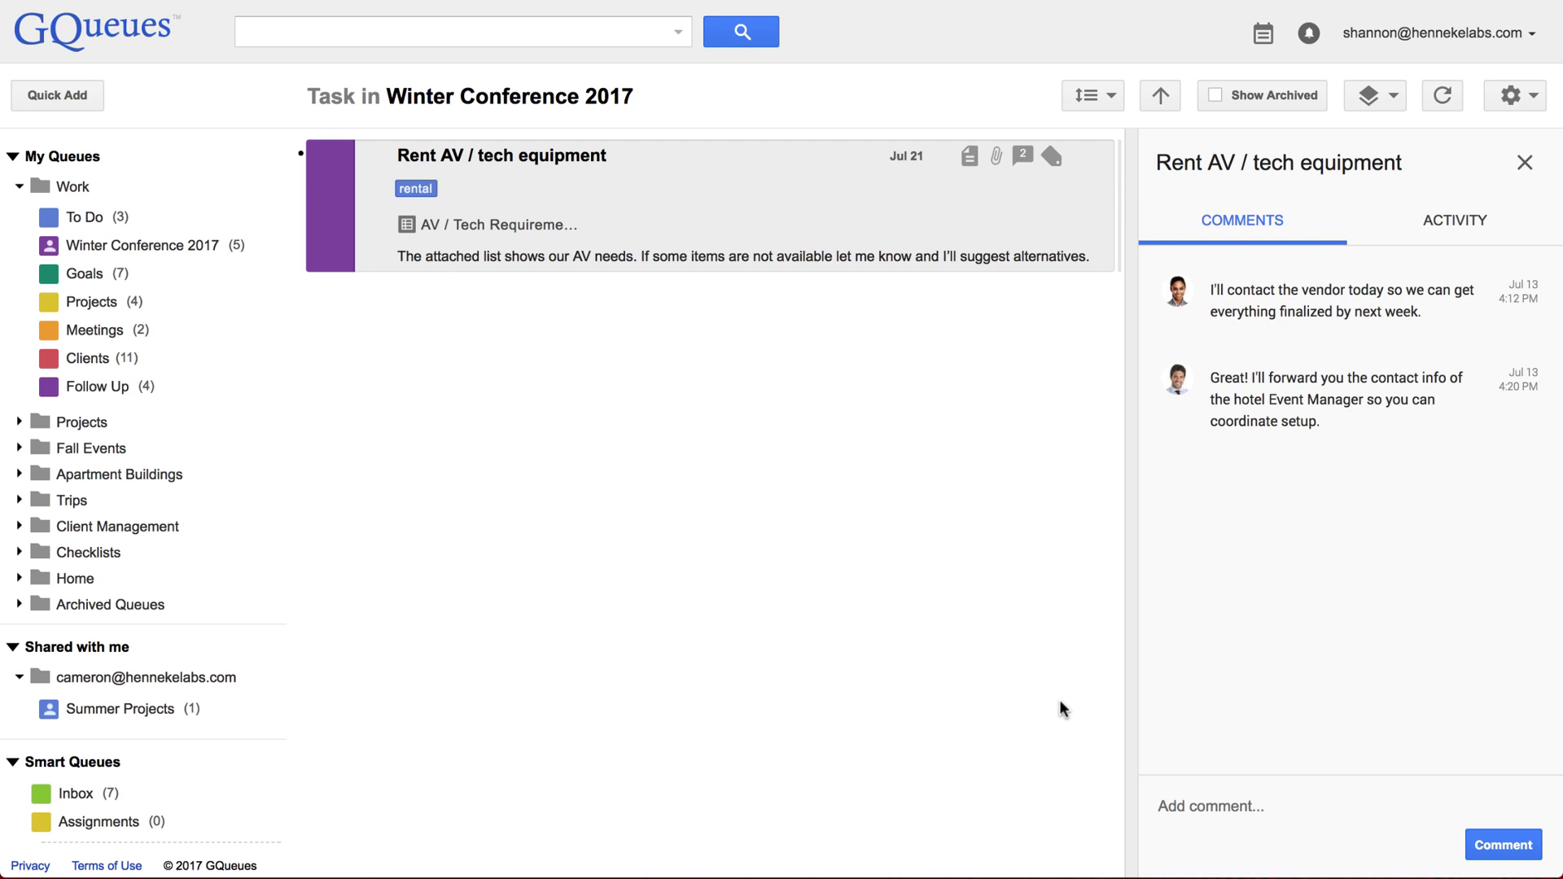